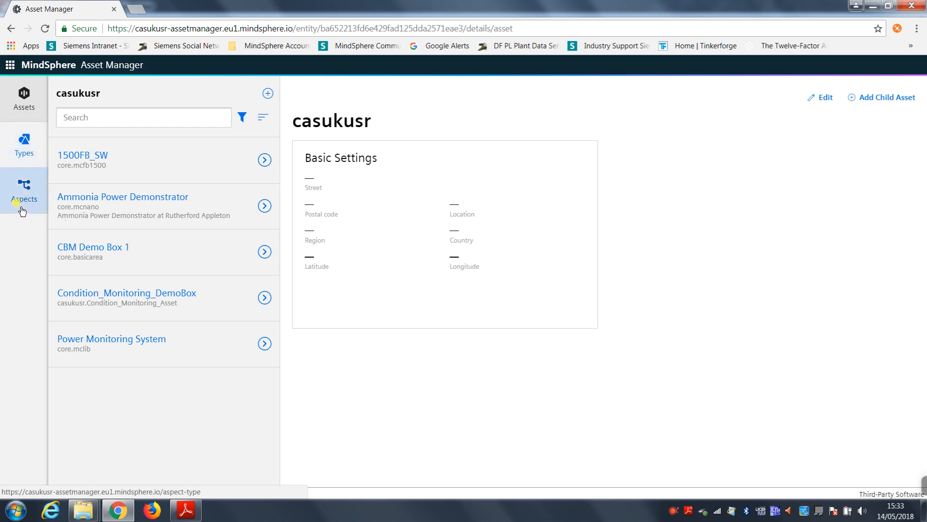
Step: Start creating a new aspect type in the aspects section
left_click(21, 209)
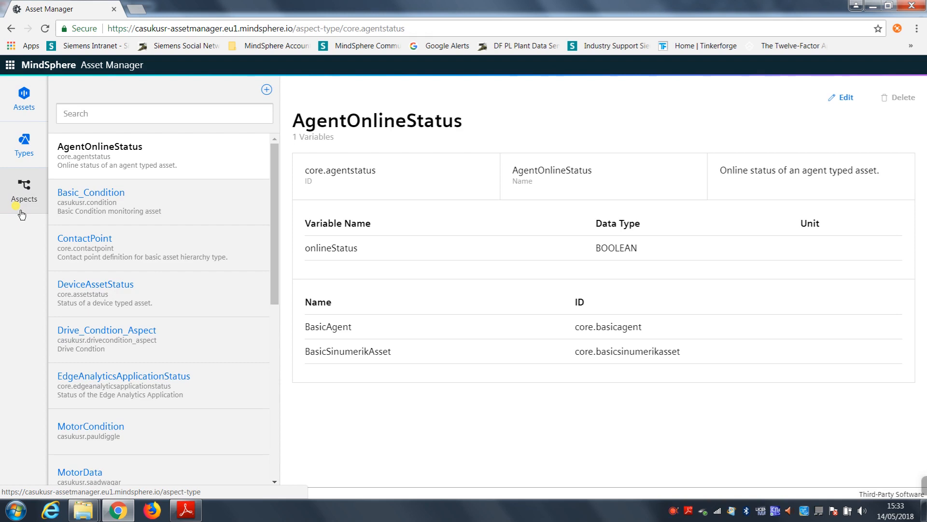
left_click(267, 92)
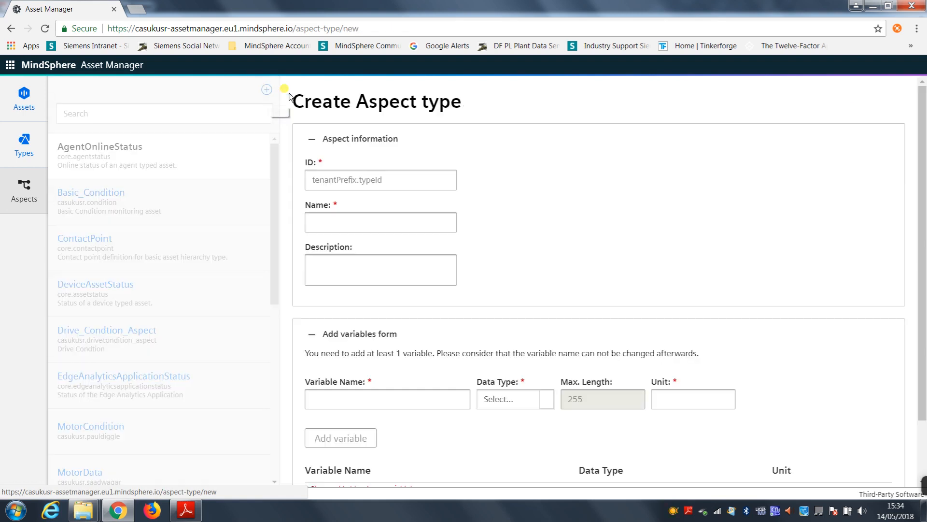
scroll(516, 142, "down", 3)
scroll(516, 143, "up", 3)
Step: Set the aspect type's ID to casukusr.democondition_Aspect, using the tenant prefix from the page address
left_click(405, 172)
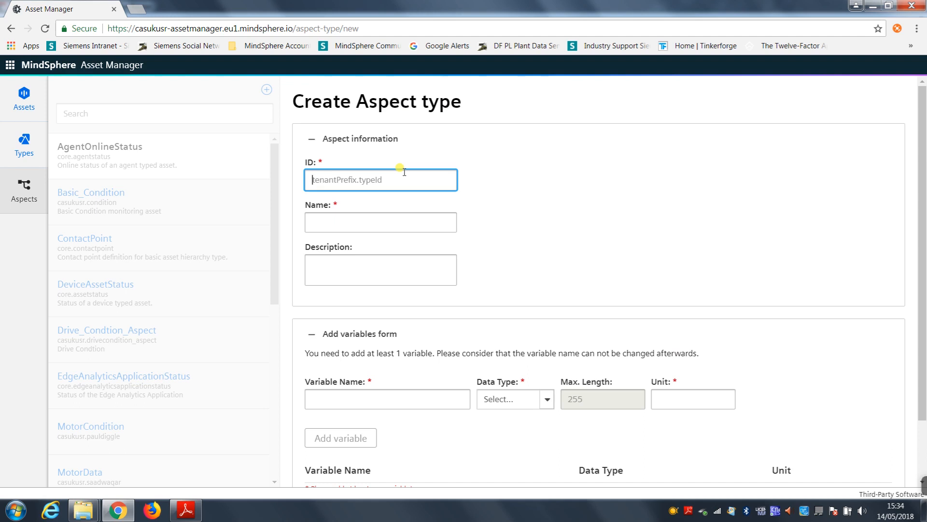
left_click_drag(168, 29, 136, 30)
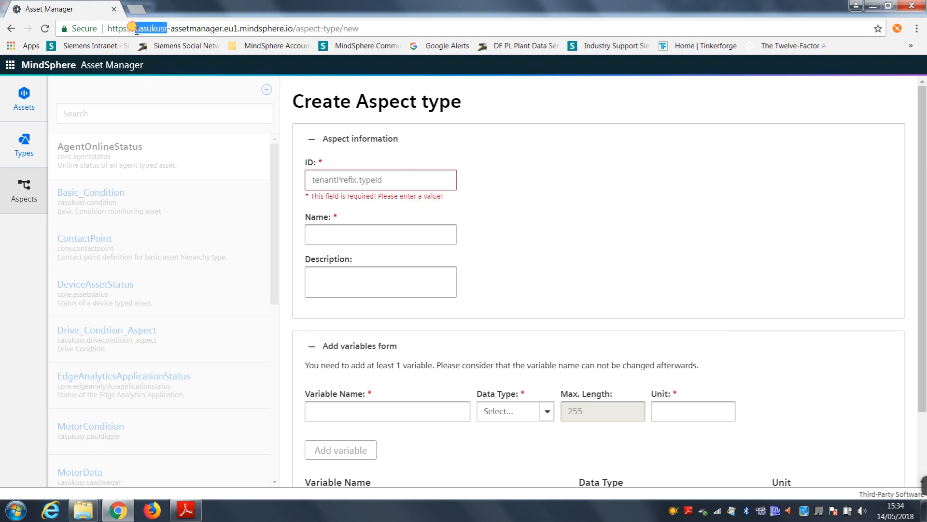
left_click(334, 179)
type("CAS")
key("BackSpace")
key("BackSpace")
key("BackSpace")
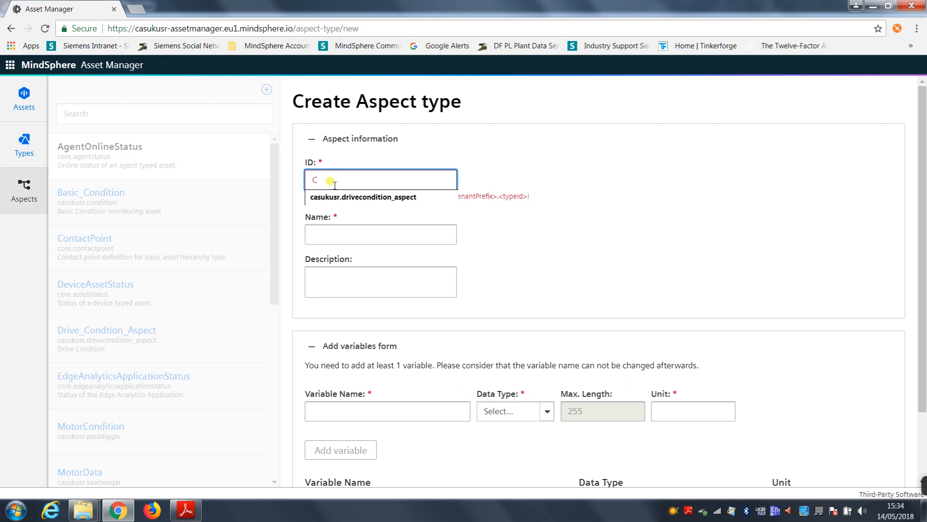
type("casukusr.demo")
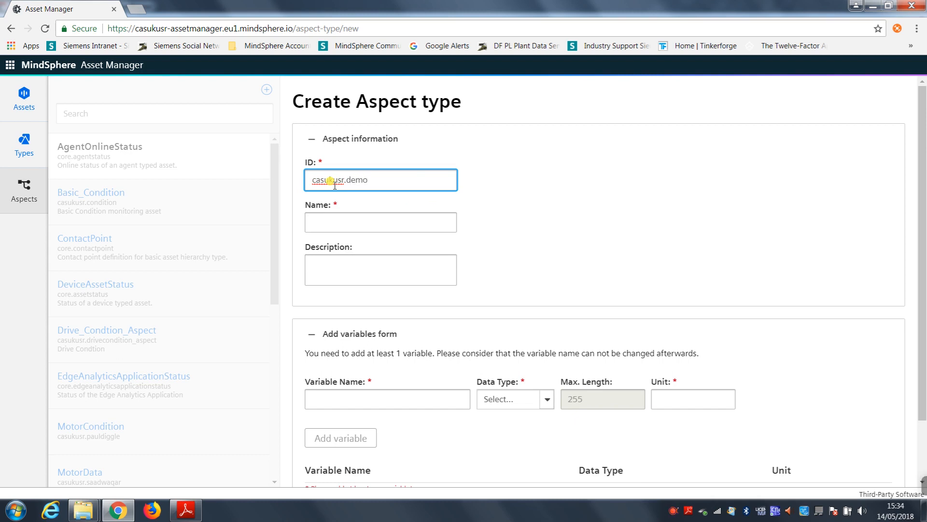
type("consi")
type("dition")
type("_Aspec")
type("t")
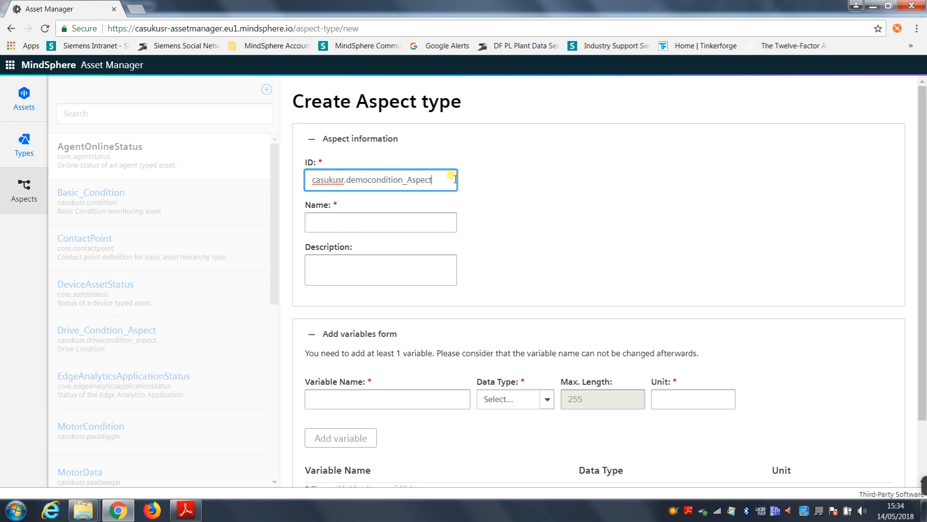
Step: Reuse the type part of the ID as the aspect's name and edit it to Demo_condition_Aspect
left_click_drag(451, 179, 369, 178)
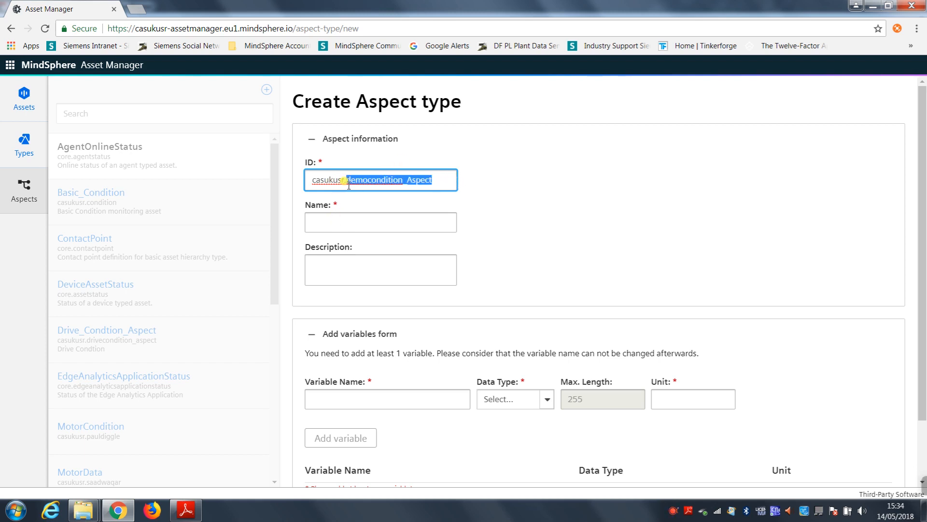
left_click(350, 221)
type("democondition_Aspect")
left_click(317, 224)
key("BackSpace")
type("D")
left_click(330, 223)
left_click(335, 222)
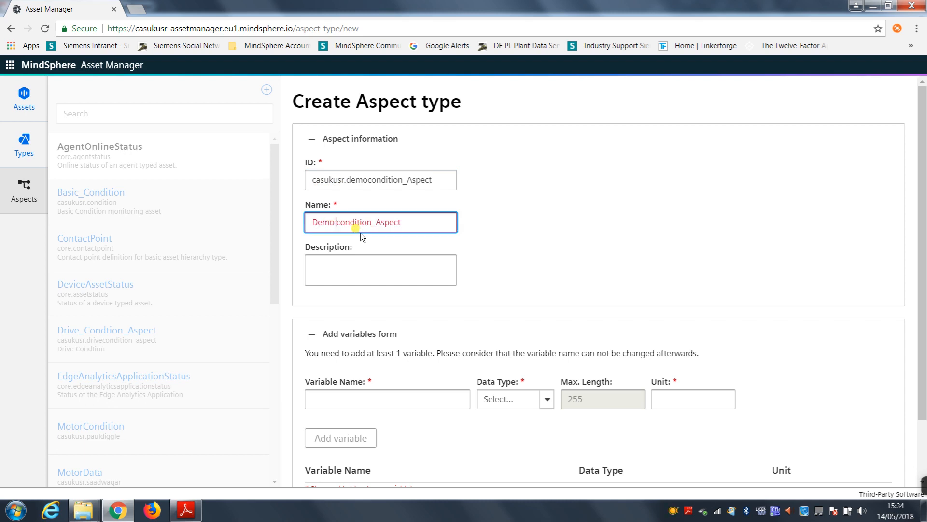
key("BackSpace")
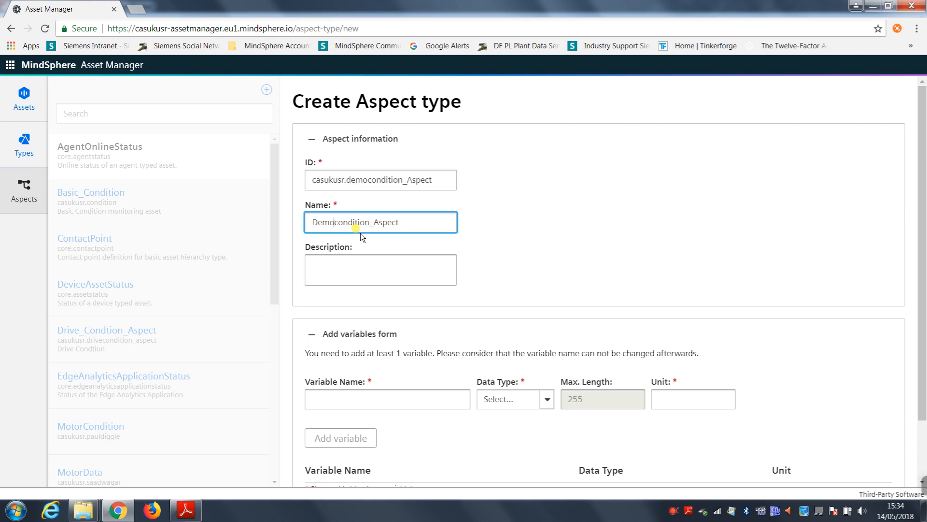
type("_")
left_click(341, 263)
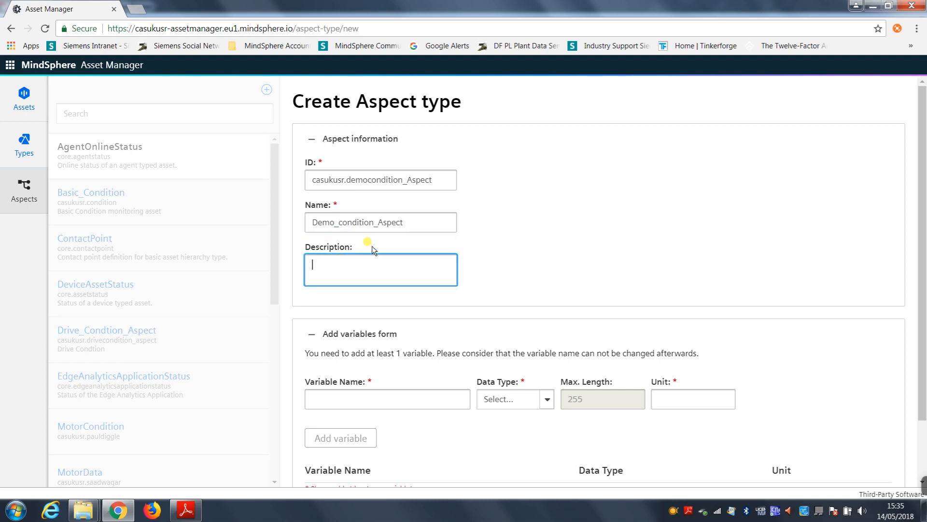
Step: Add a variable named vib1_vel_rms with data type double and unit mm/s to the aspect
scroll(639, 226, "down", 2)
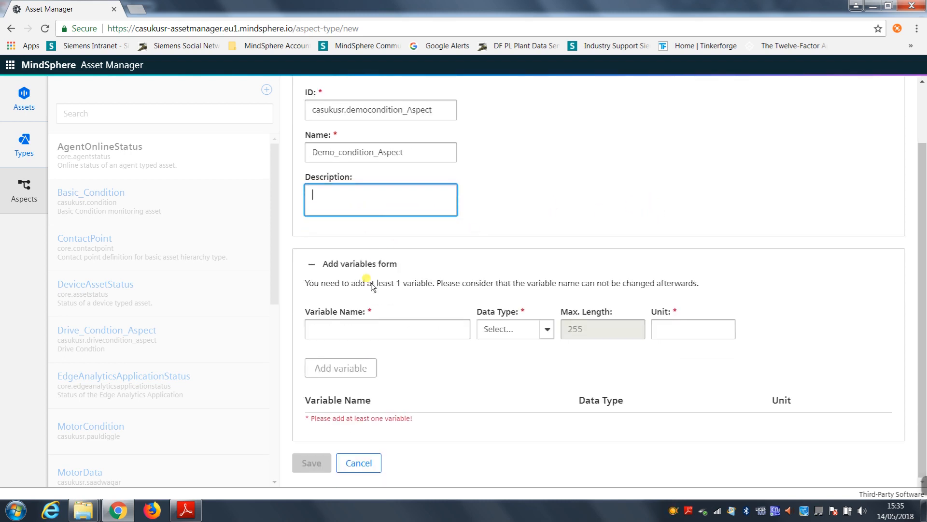
left_click(377, 327)
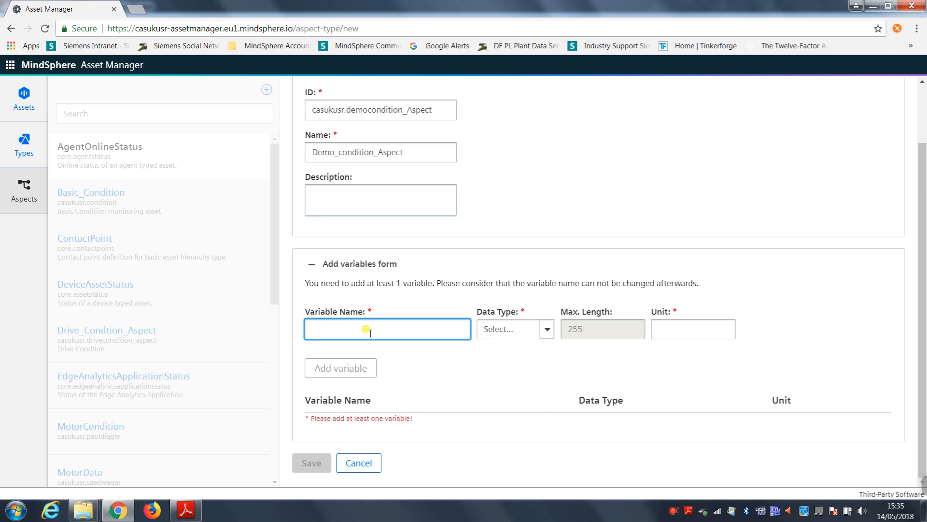
type("vib1_vel_rms")
left_click(538, 332)
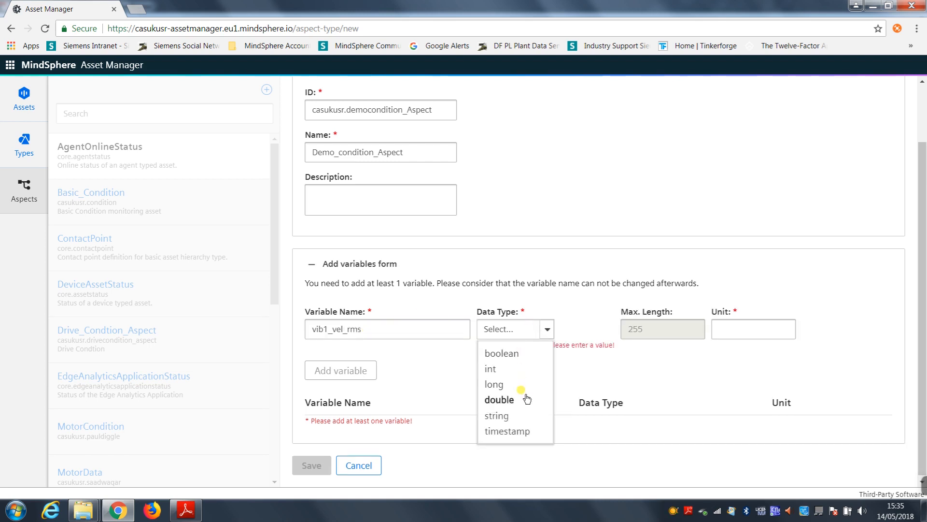
left_click(526, 398)
left_click(669, 331)
type("mm")
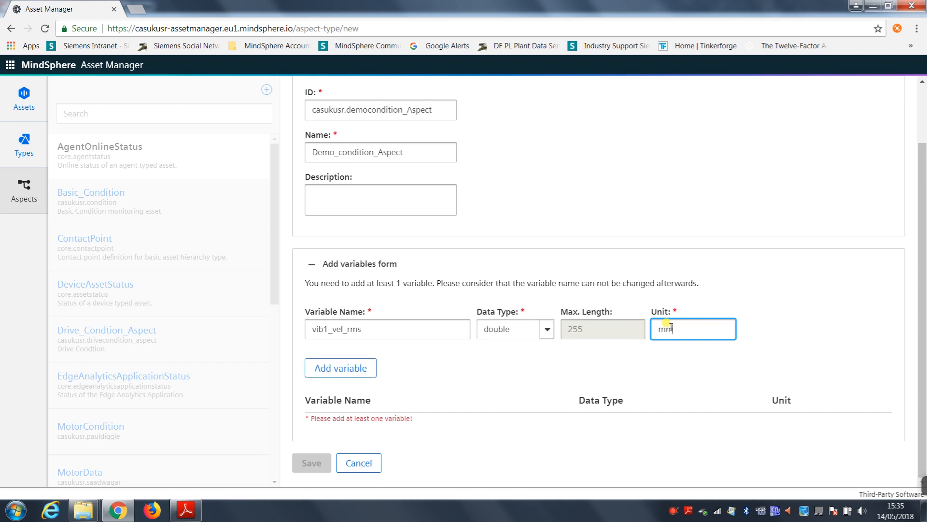
type("/s")
left_click(367, 369)
Step: Add a variable named vib1_acc_rms with data type double and unit m/s2
left_click(356, 329)
type("vib1_sa")
key("BackSpace")
type("acv")
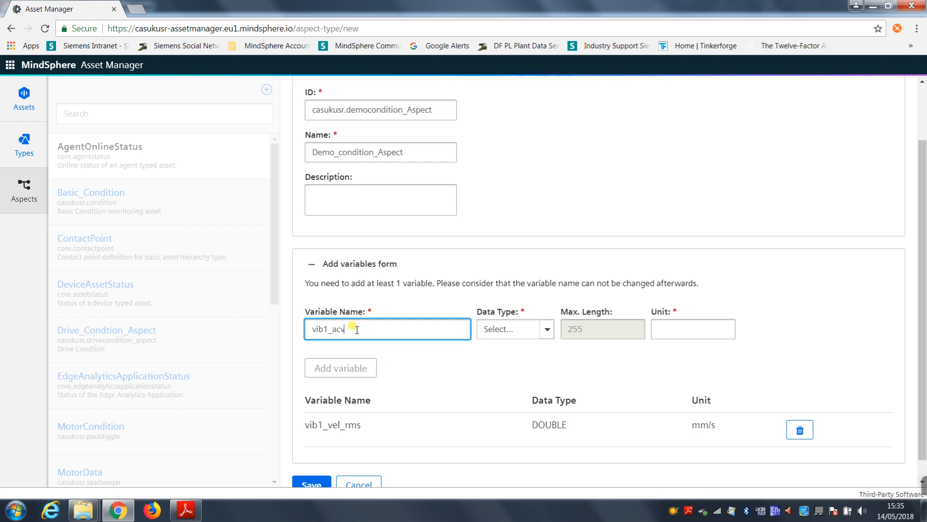
key("BackSpace")
type("c_rms")
left_click(673, 332)
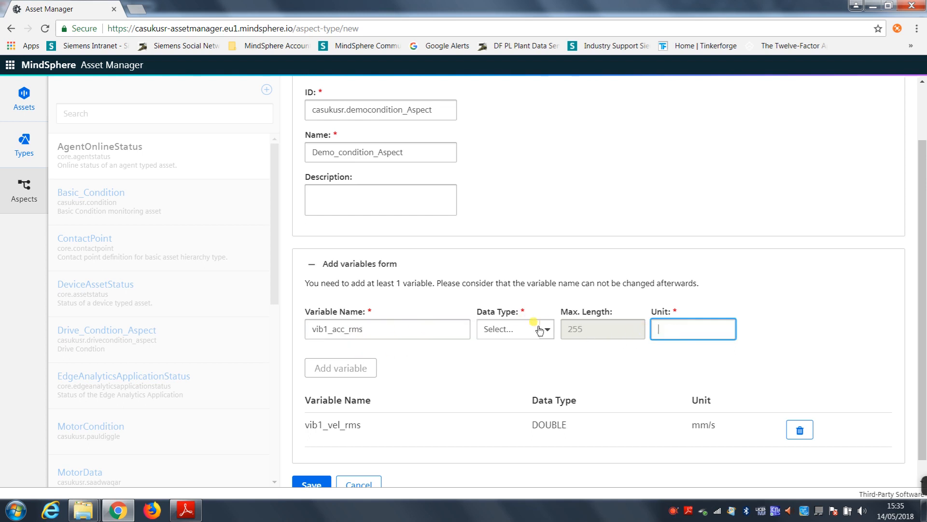
type("m/s2")
left_click(506, 340)
left_click(512, 399)
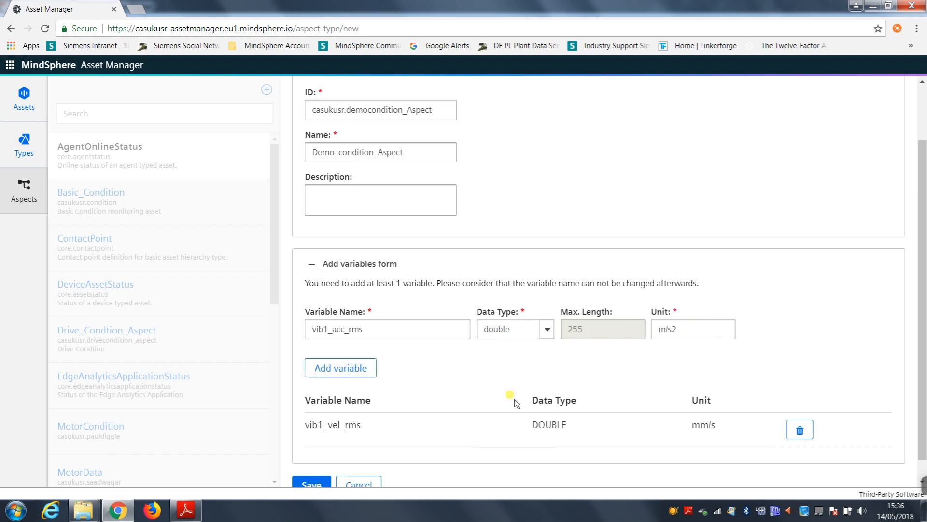
left_click(361, 369)
Step: Add a variable named Drive_on with data type boolean and unit True
left_click(363, 331)
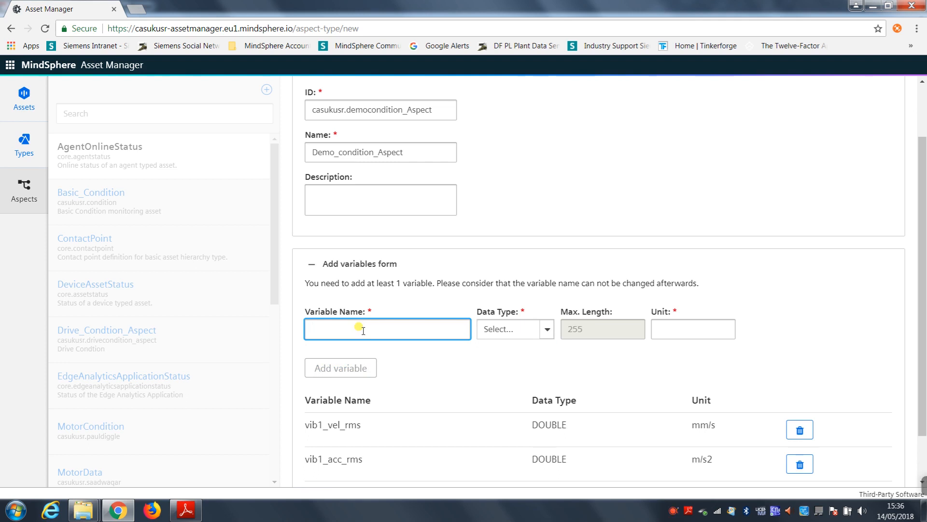
scroll(405, 368, "down", 1)
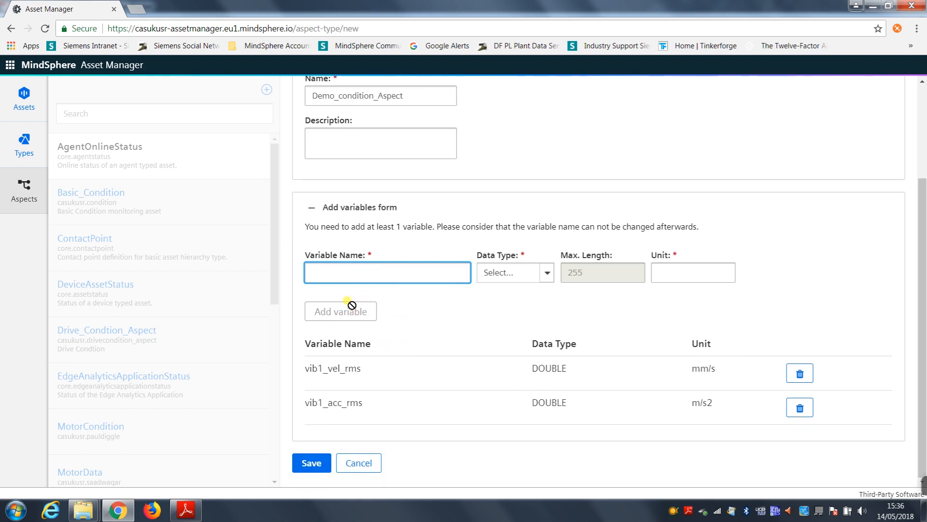
type("Drive_on")
left_click(547, 272)
left_click(526, 299)
left_click(690, 274)
type("True")
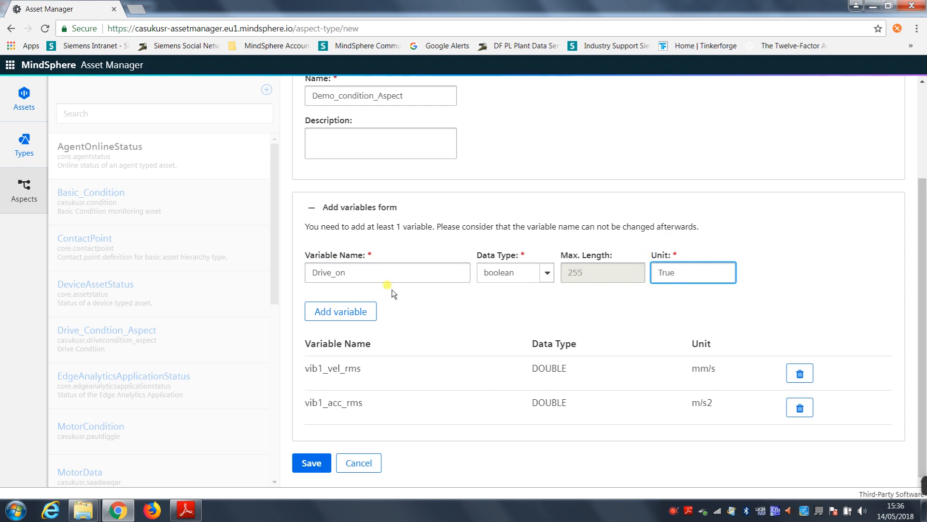
left_click(348, 312)
Step: Add a variable named Clutch_On with data type boolean and unit True
left_click(366, 268)
type("Clutch")
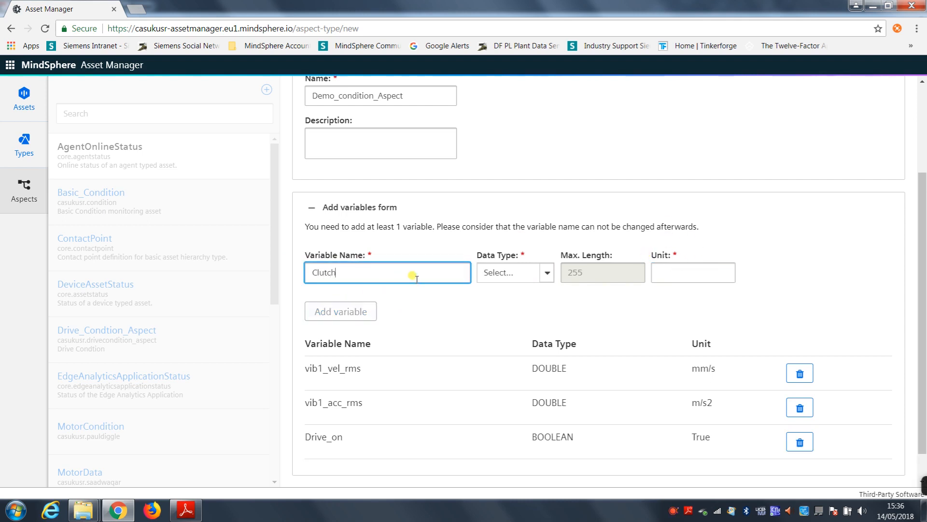
type("_On")
left_click(684, 268)
type("True")
left_click(519, 271)
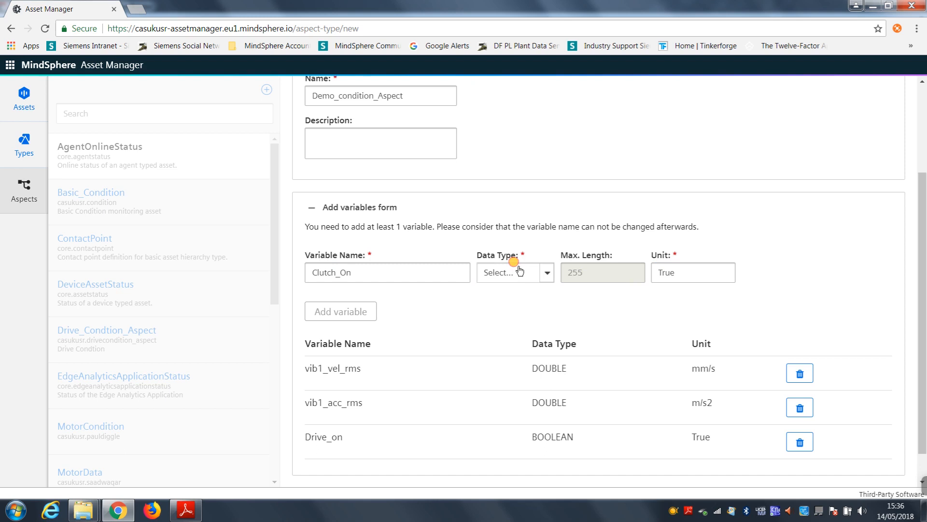
left_click(519, 297)
left_click(370, 311)
Step: Add a variable named Actual_sped with data type double and unit m/s
left_click(420, 269)
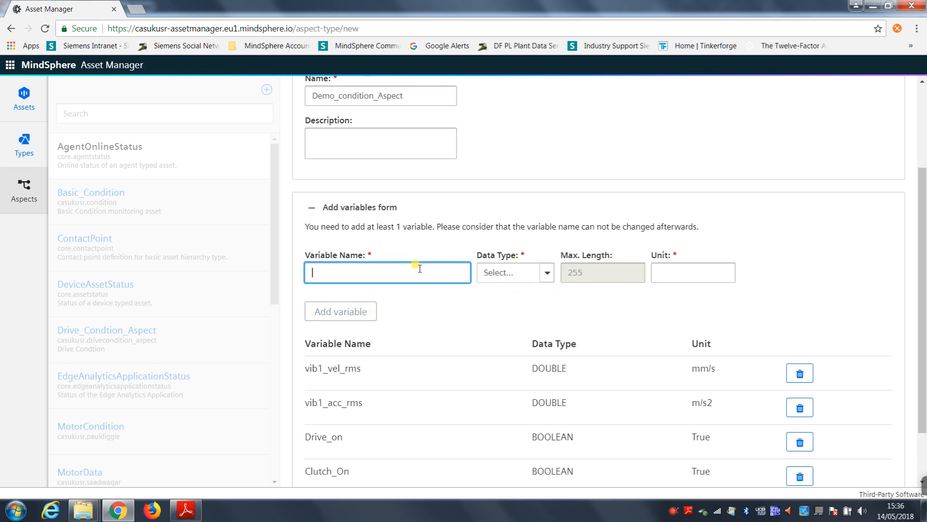
type("Actual_sped")
left_click(486, 271)
left_click(500, 343)
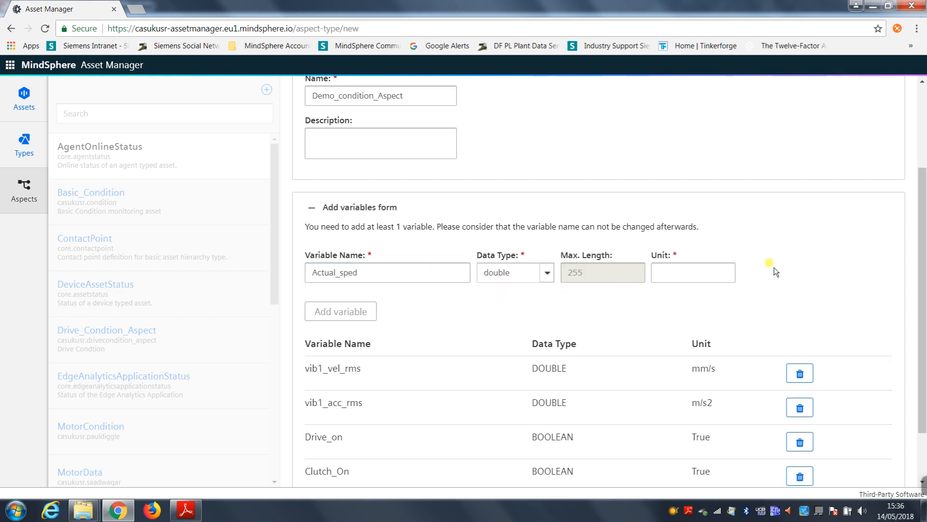
left_click(717, 276)
type("m/s")
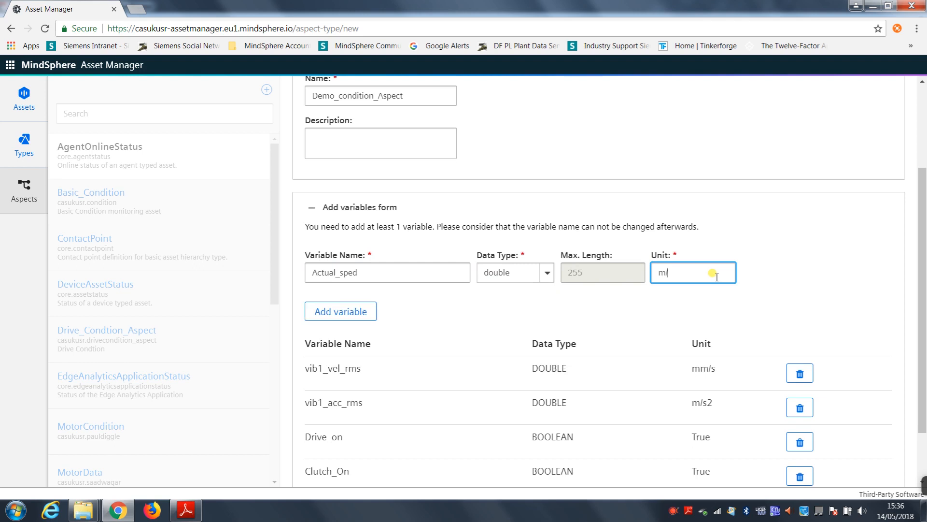
left_click(346, 315)
Step: Add a variable named operationalhours with data type double and unit Hrs
left_click(358, 268)
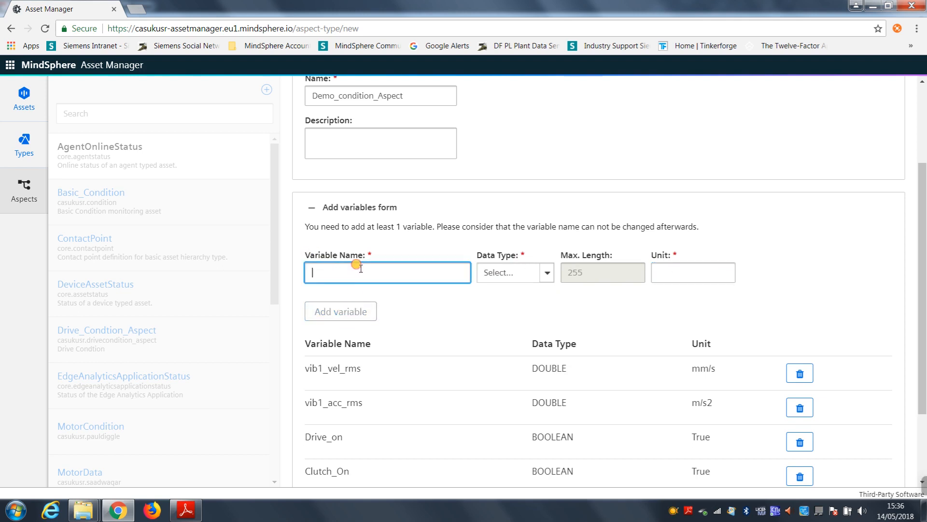
type("operationalhours")
left_click(501, 274)
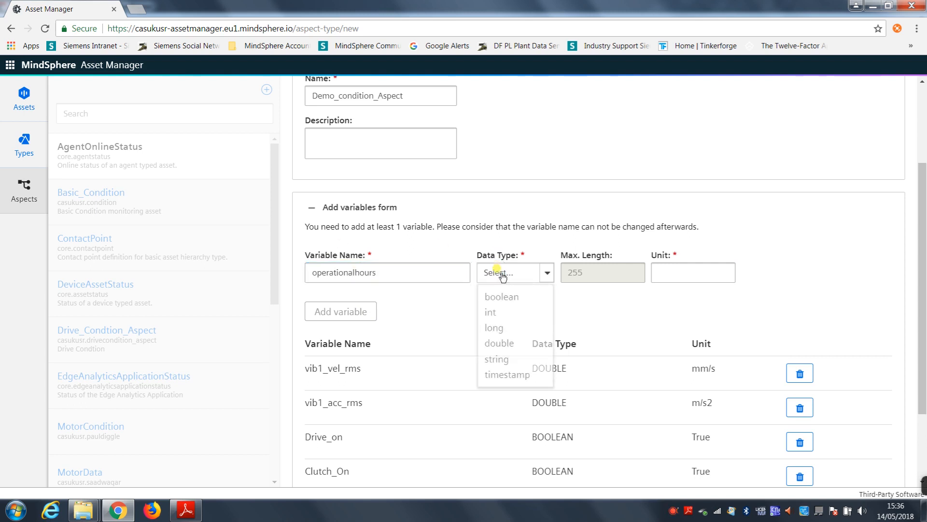
left_click(530, 344)
left_click(667, 273)
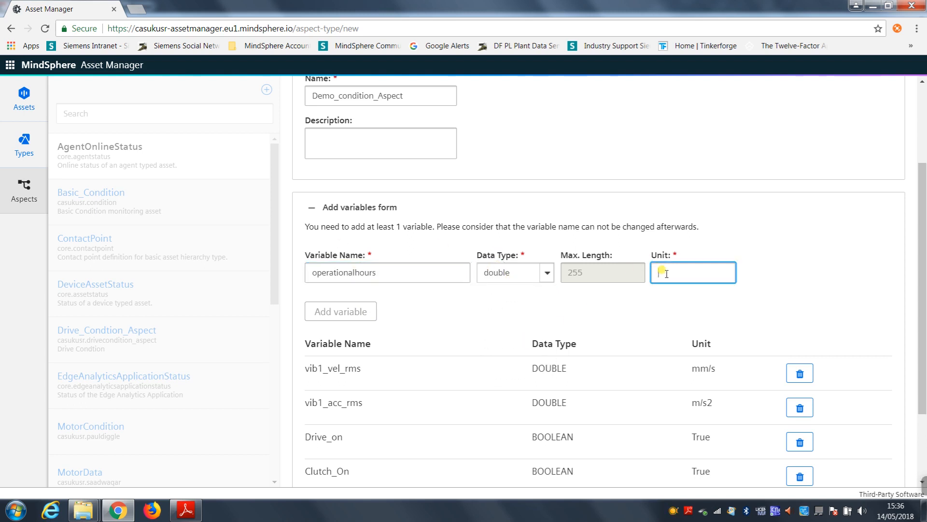
type("Hrs")
left_click(374, 309)
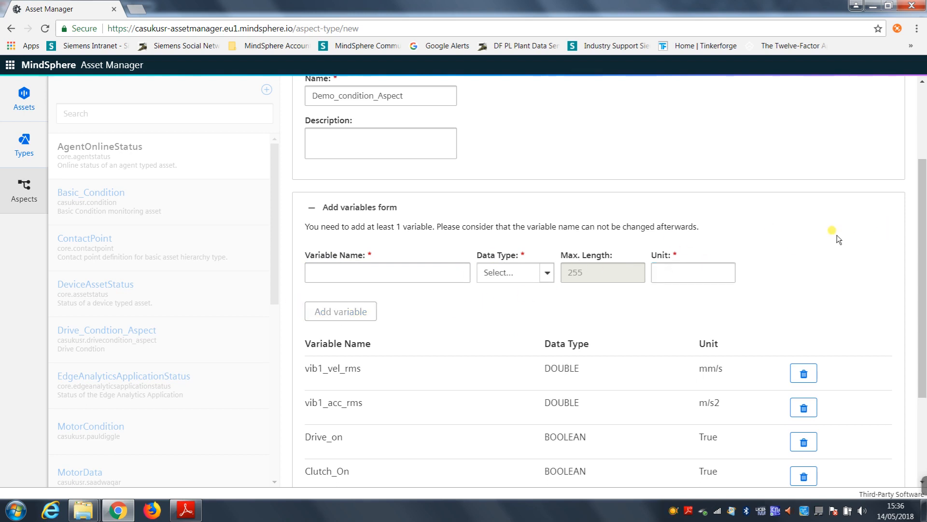
Step: Review the list of added variables and save the Demo_condition_Aspect aspect type
scroll(811, 215, "down", 3)
scroll(814, 214, "up", 1)
scroll(812, 214, "down", 1)
scroll(806, 221, "up", 2)
scroll(799, 215, "up", 3)
scroll(628, 148, "down", 5)
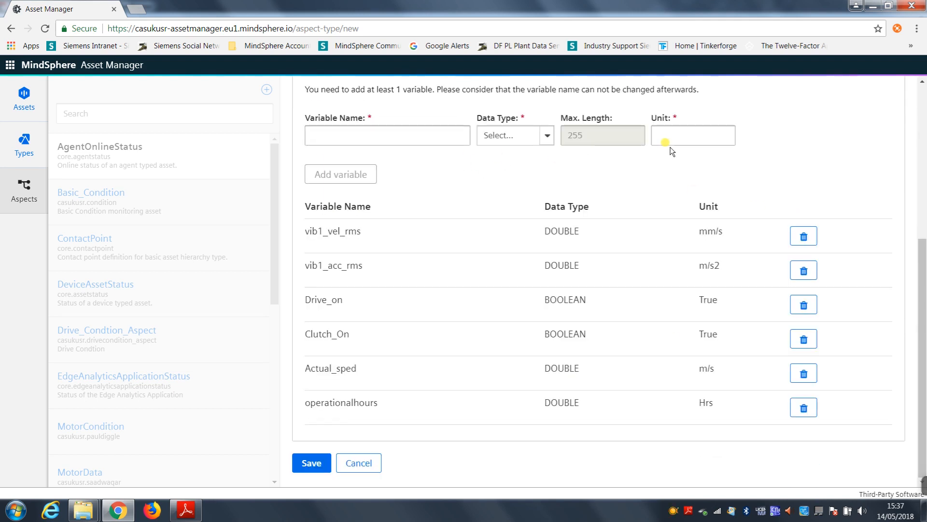
left_click(313, 462)
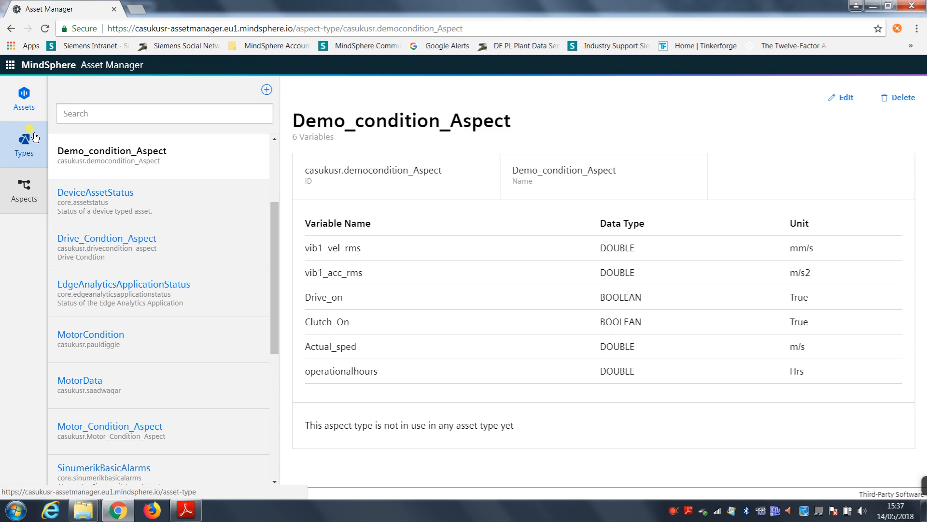
Step: Start creating a new asset type with core.basicdevice as its parent asset type
left_click(28, 163)
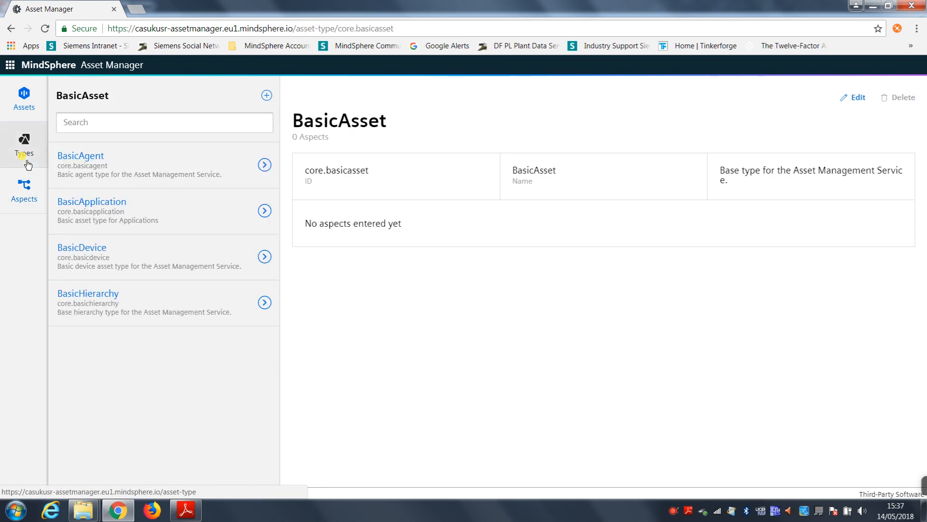
left_click(267, 96)
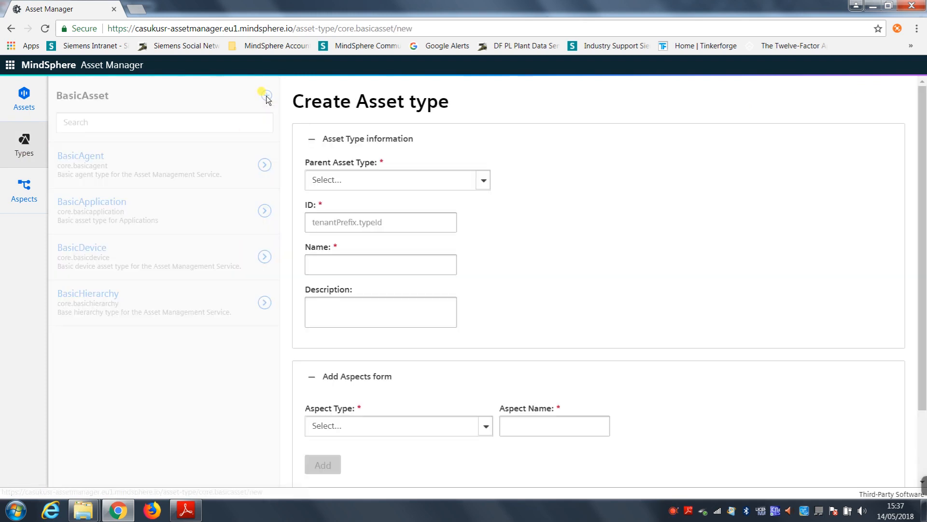
left_click(488, 188)
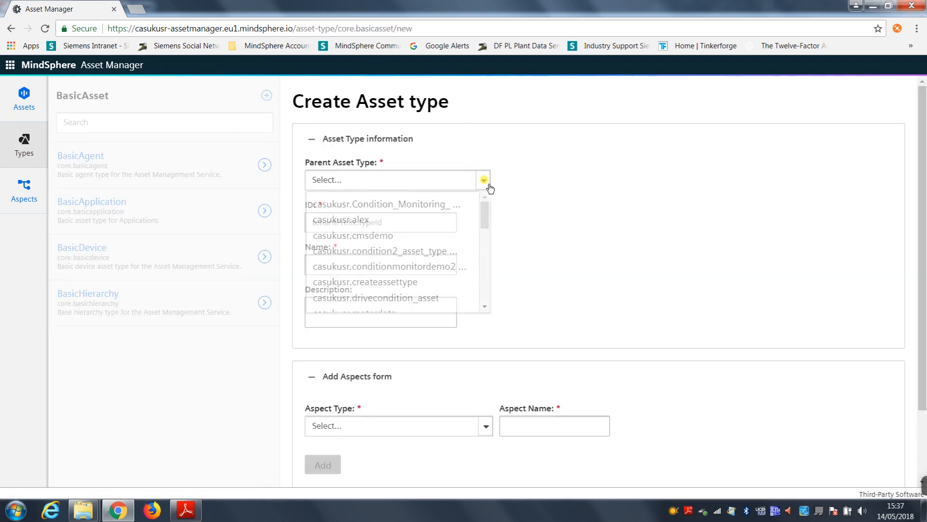
left_click_drag(485, 205, 486, 231)
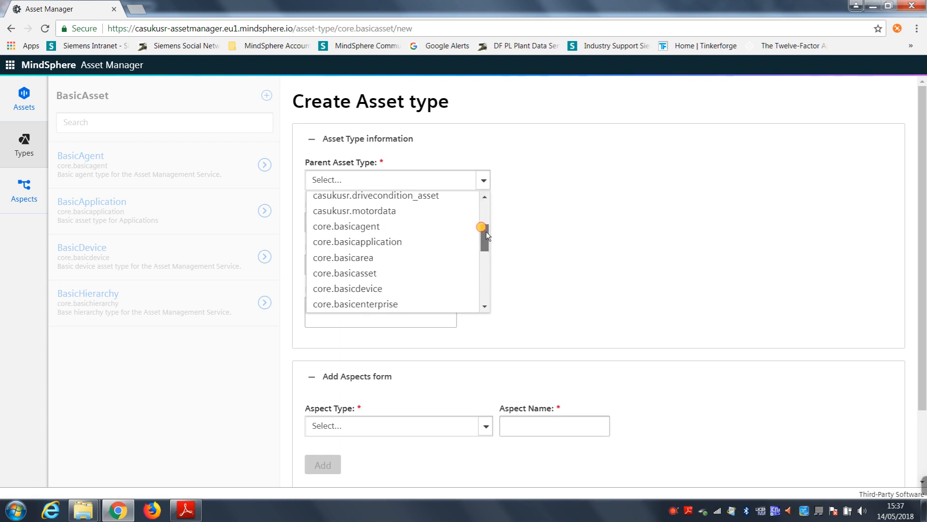
left_click(322, 288)
Step: Set the asset type's ID to casukusr.democondition_Asset
left_click(348, 216)
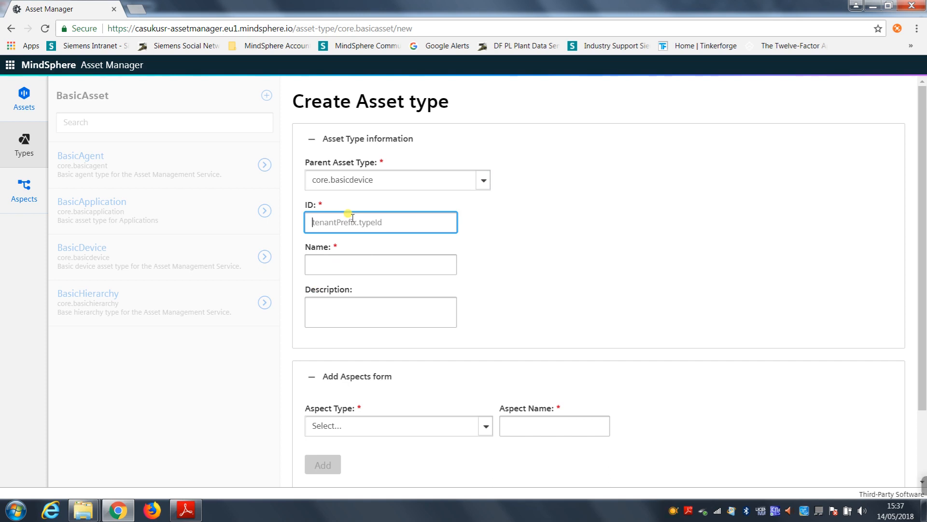
type("cas")
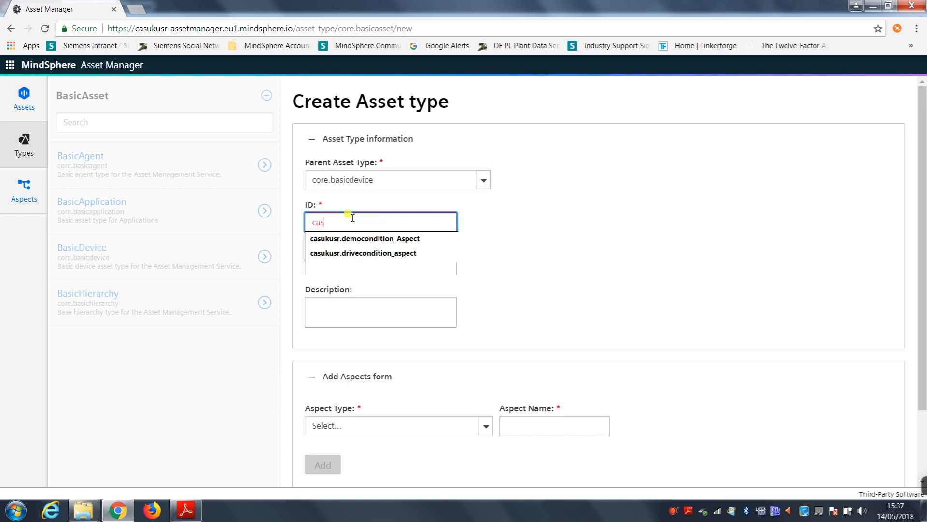
type("ukusr.de")
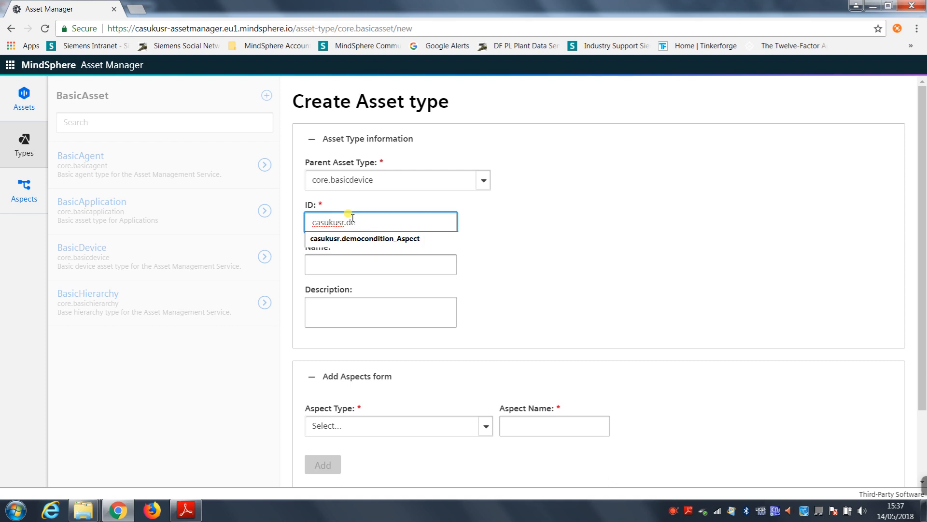
key("Down")
key("Return")
key("BackSpace")
key("BackSpace")
key("BackSpace")
key("BackSpace")
type("set")
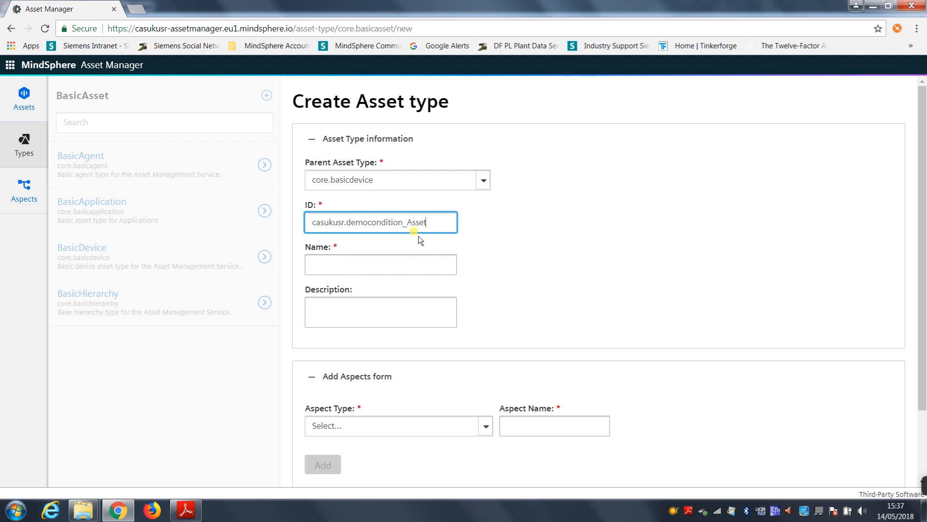
Step: Name the asset type Demo_Condition_Asset, reusing the last part of its ID, and leave the description empty
double_click(343, 217)
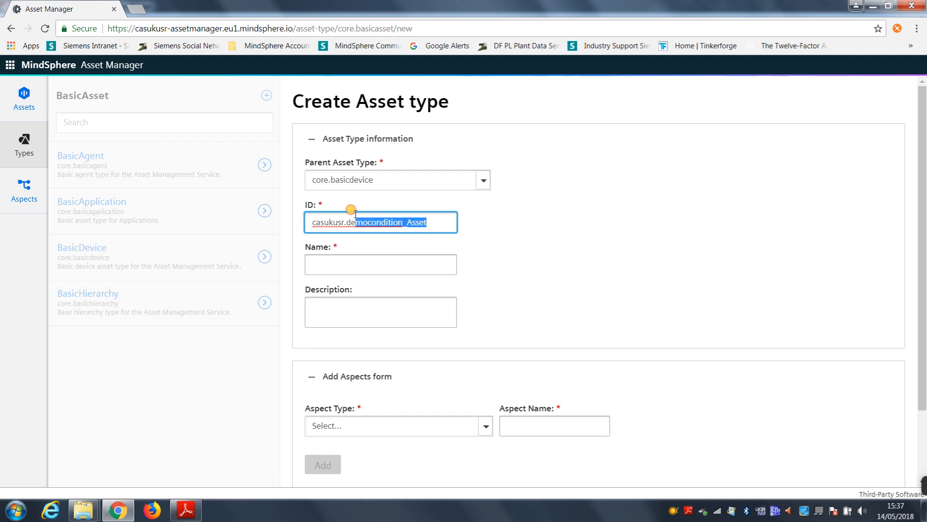
left_click(351, 264)
type("democondition_Asset")
left_click(312, 264)
key("Delete")
type("Demo")
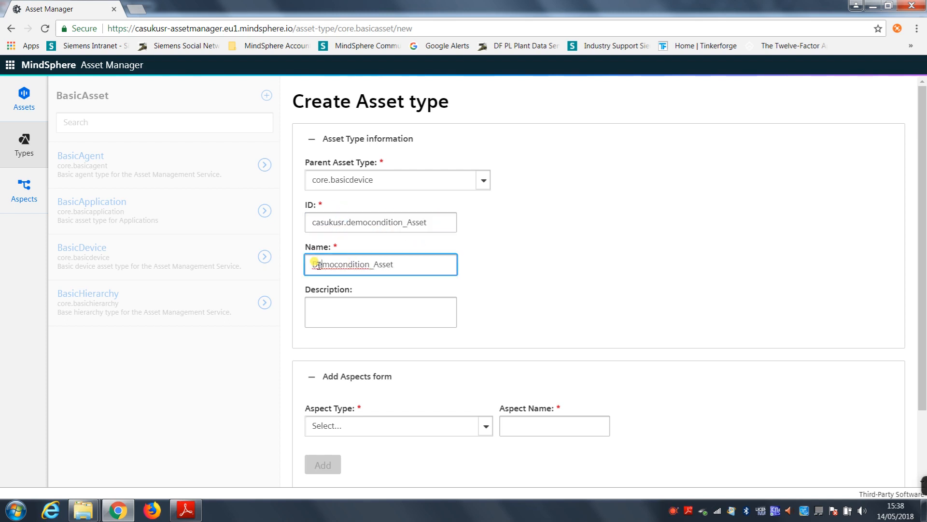
type("_")
key("Delete")
type("C")
left_click(422, 315)
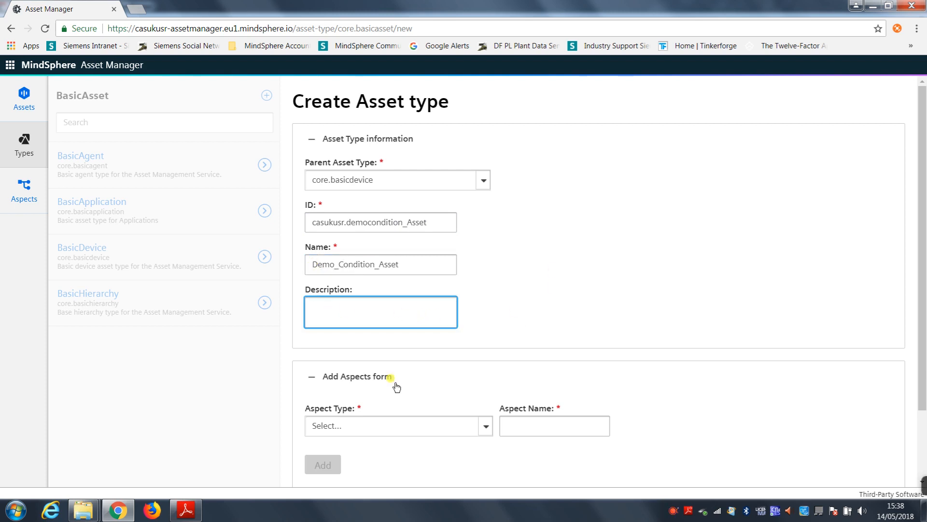
Step: Add the casukusr.democondition_Aspect aspect type under the name Demo_condition_Aspect and save the asset type
scroll(645, 234, "down", 2)
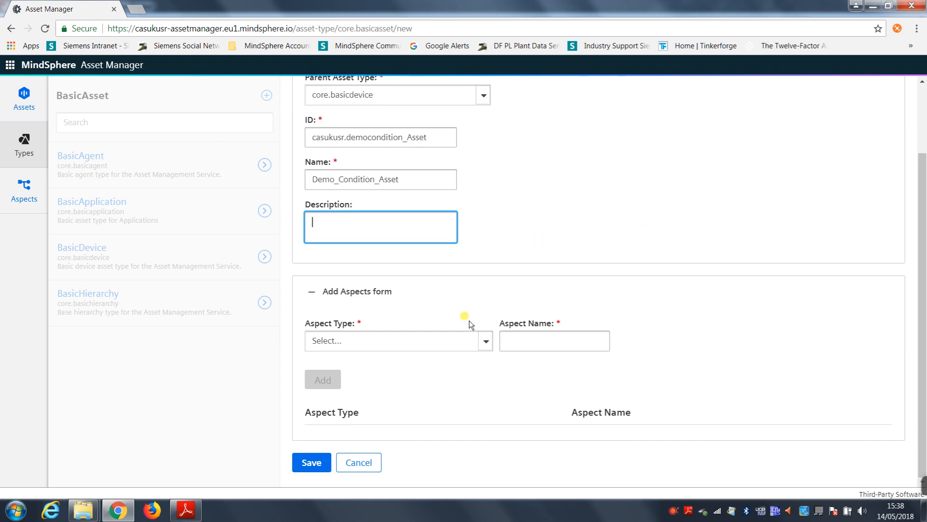
left_click(481, 341)
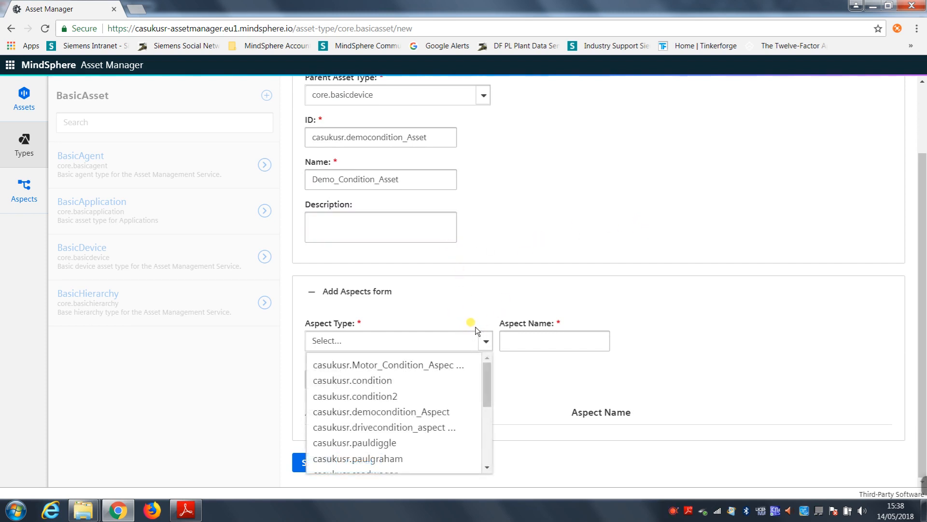
left_click_drag(488, 375, 487, 382)
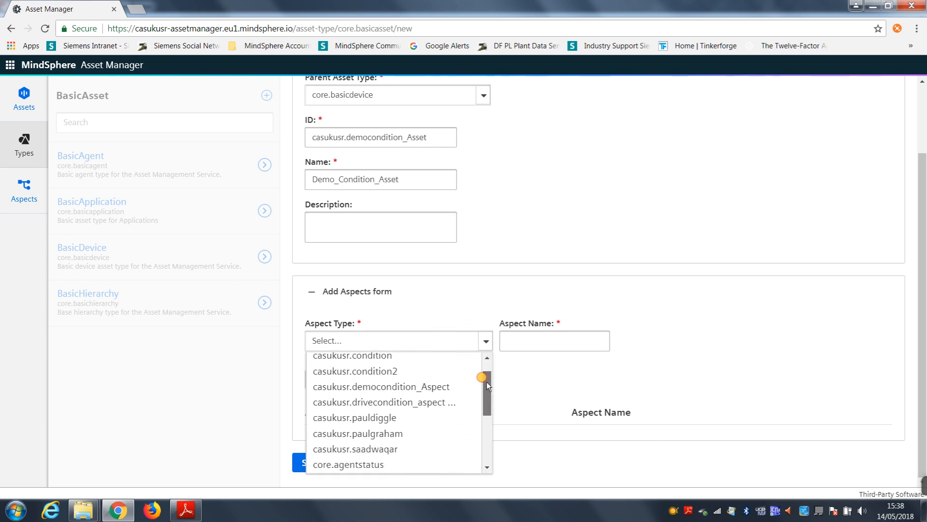
mouse_move(486, 382)
left_mouse_down()
mouse_move(489, 369)
mouse_move(487, 383)
left_mouse_up()
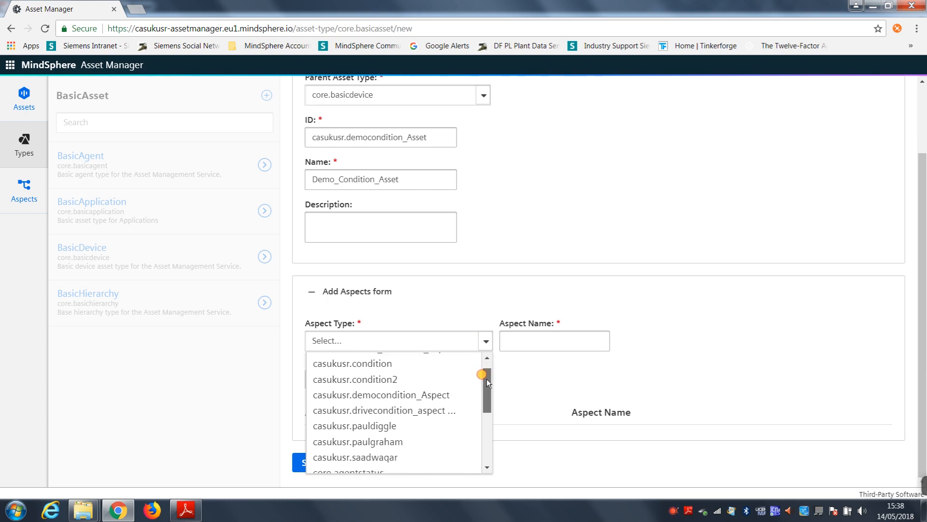
left_click(391, 396)
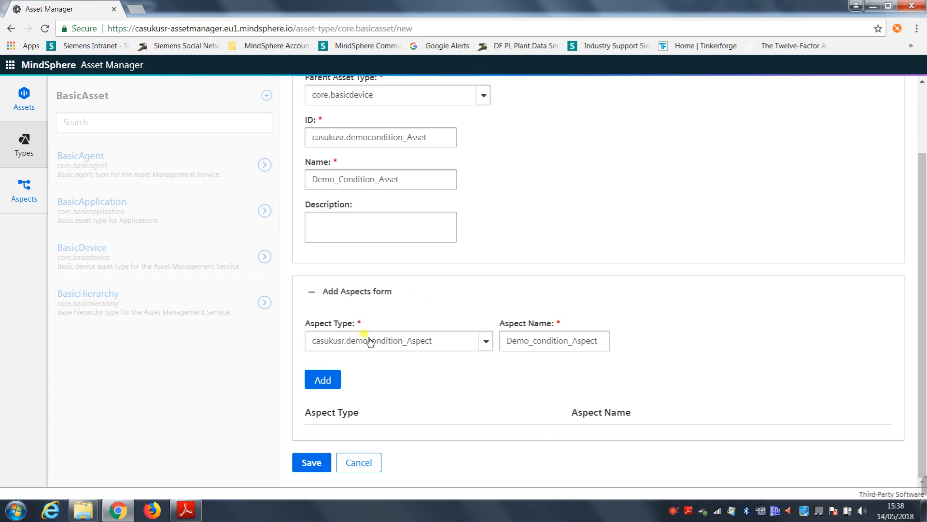
left_click(322, 383)
scroll(536, 389, "down", 1)
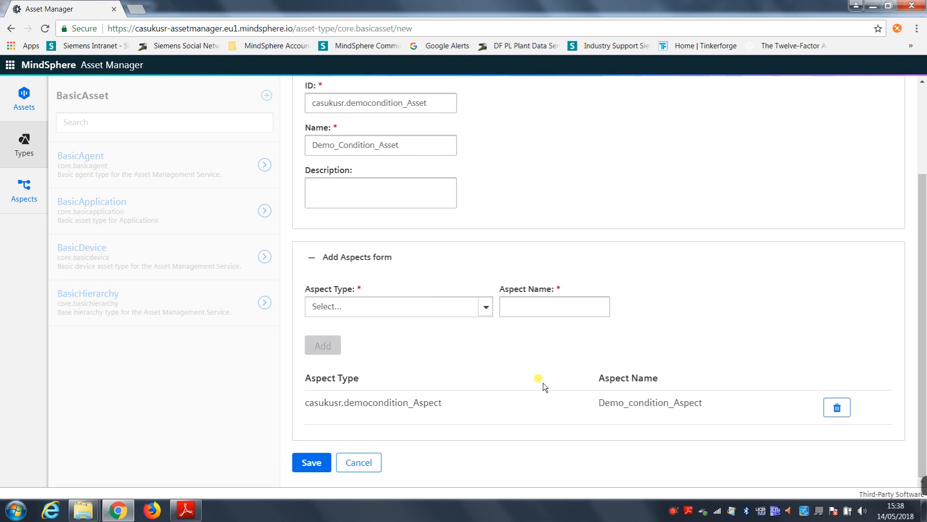
left_click(313, 462)
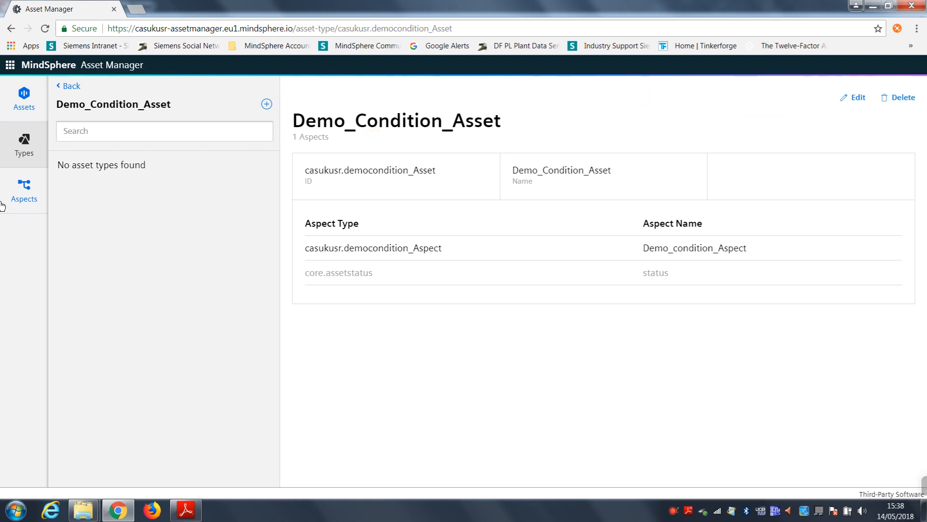
Step: Start adding an asset under casukusr based on the Demo_Condition_Asset type
left_click(30, 113)
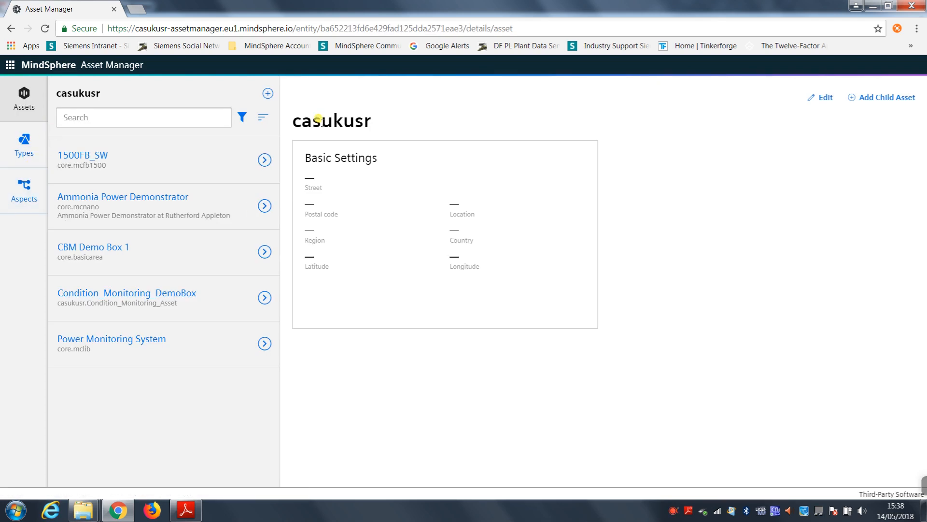
left_click(268, 94)
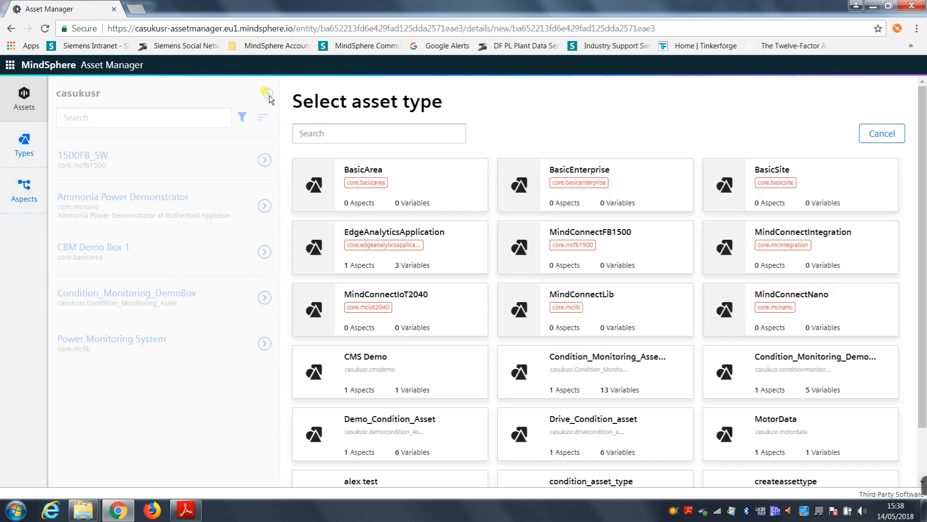
scroll(696, 111, "down", 2)
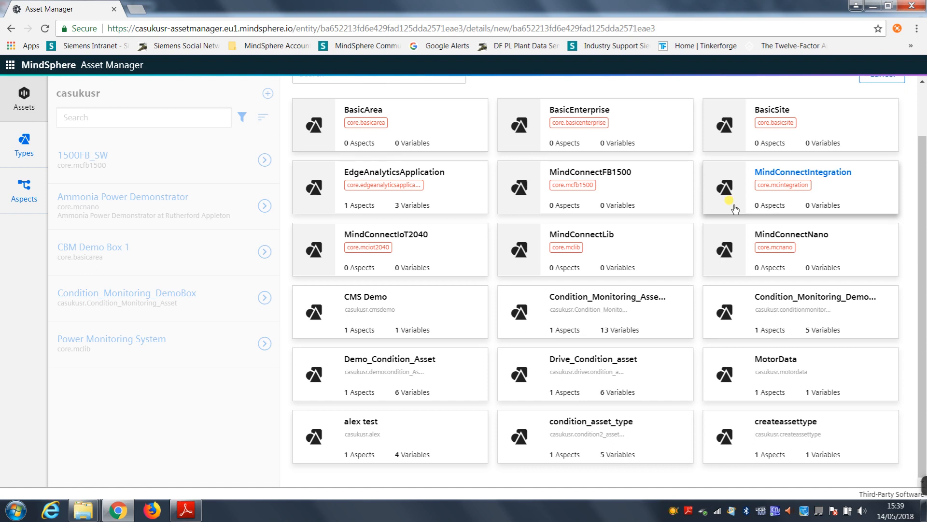
left_click(439, 370)
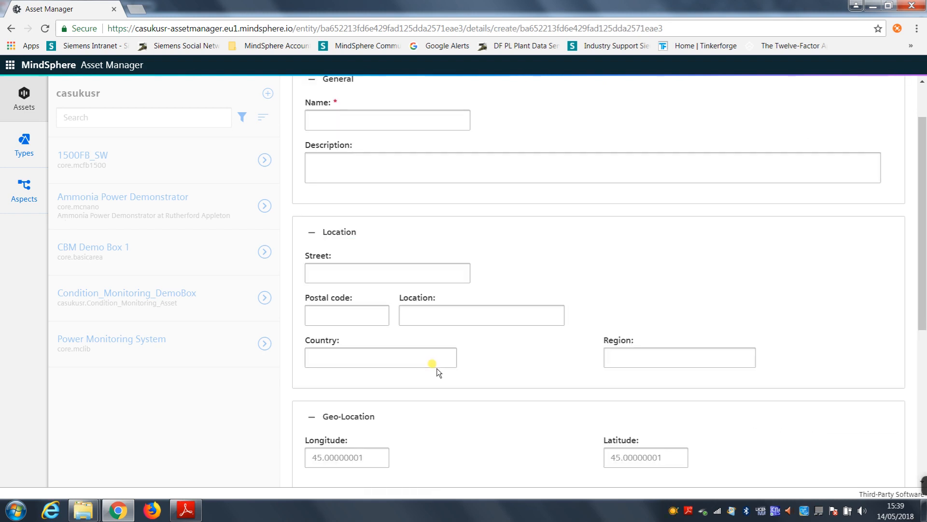
scroll(459, 135, "up", 2)
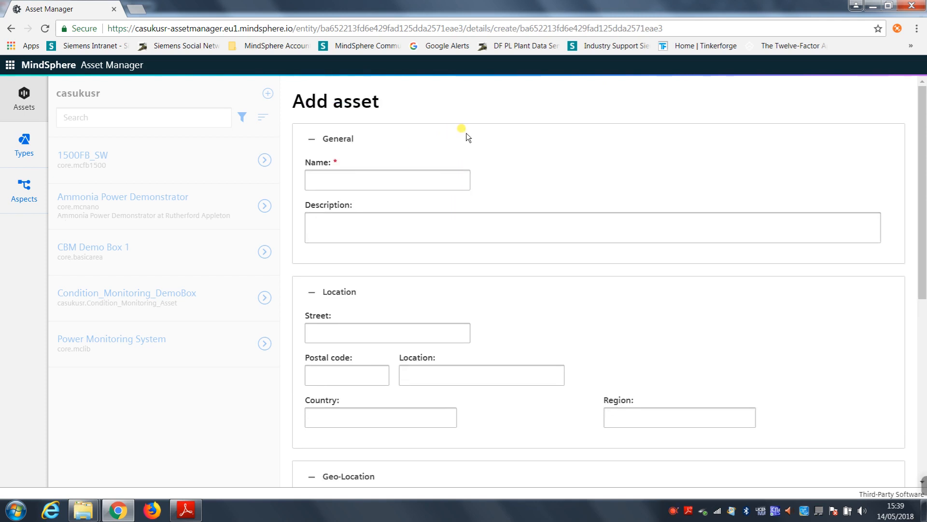
left_click(384, 183)
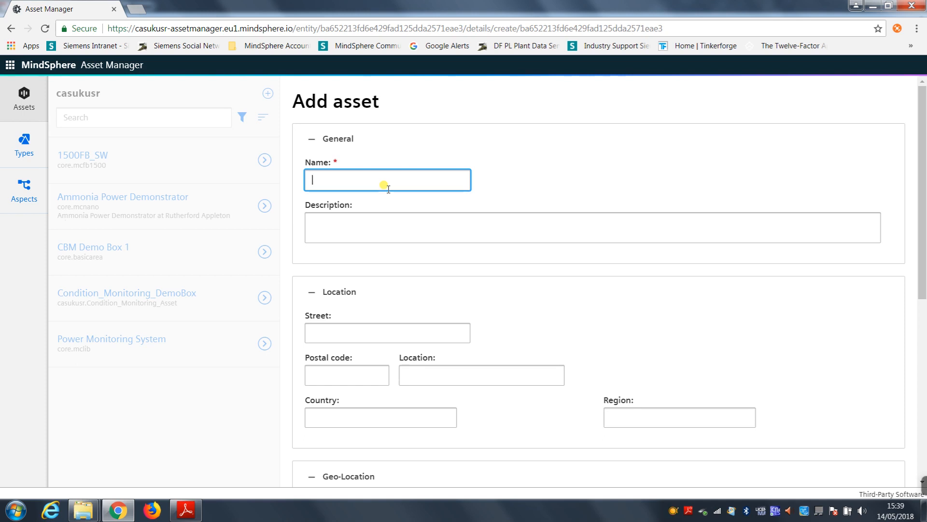
type("Con")
key("Down")
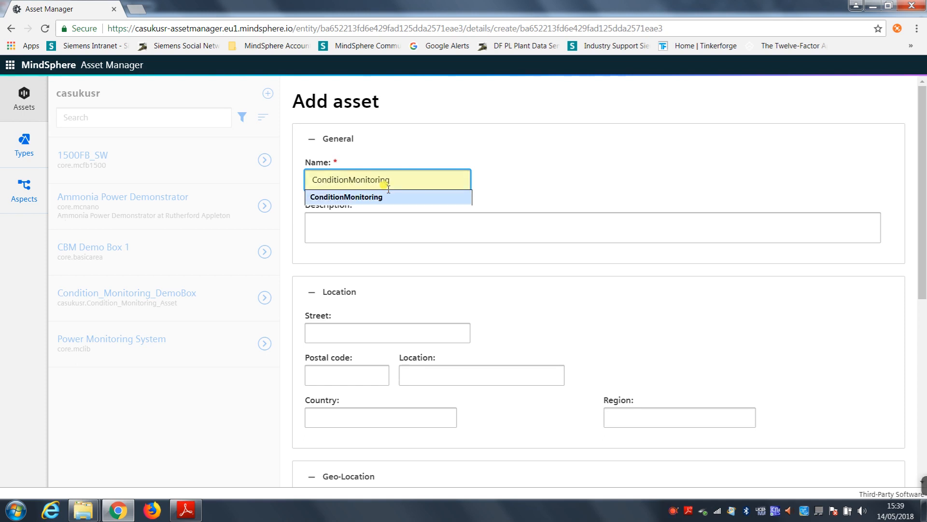
key("Up")
type("Demo")
key("BackSpace")
key("BackSpace")
key("BackSpace")
key("BackSpace")
key("BackSpace")
key("BackSpace")
key("BackSpace")
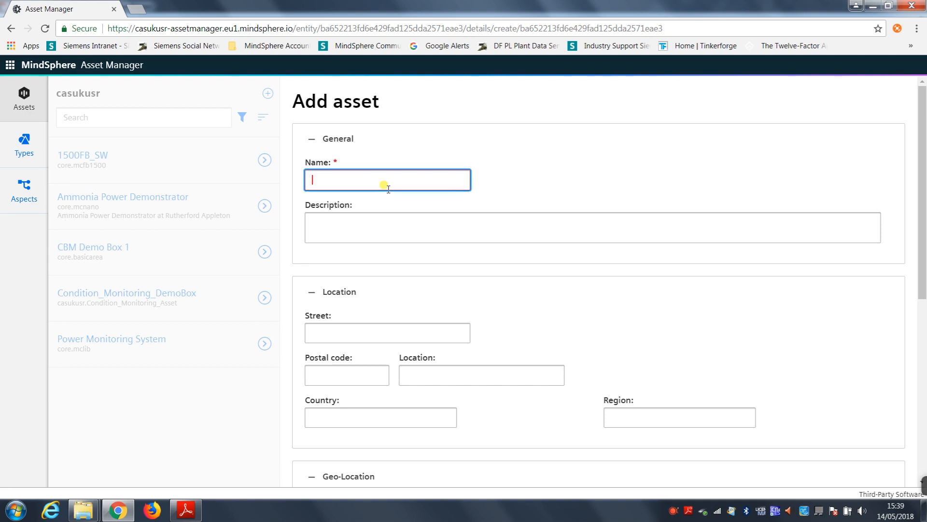
Step: Name the new asset ConditionMonitoringDemoBox2
type("C")
key("Down")
key("Return")
type("DemoBox2")
Step: Enter "Condition monitoring demo box 2" as the asset's description
key("Tab")
type("Condition moni")
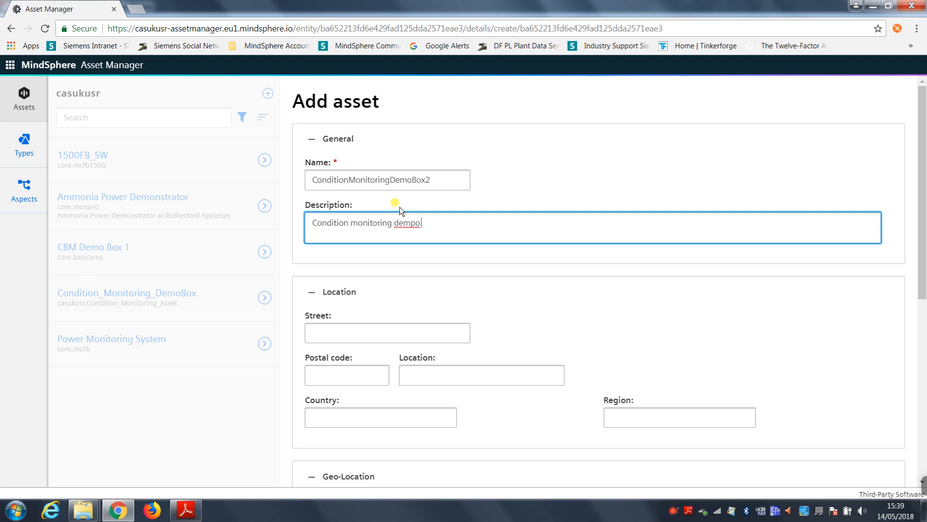
type("toring demo box 2")
left_click(448, 283)
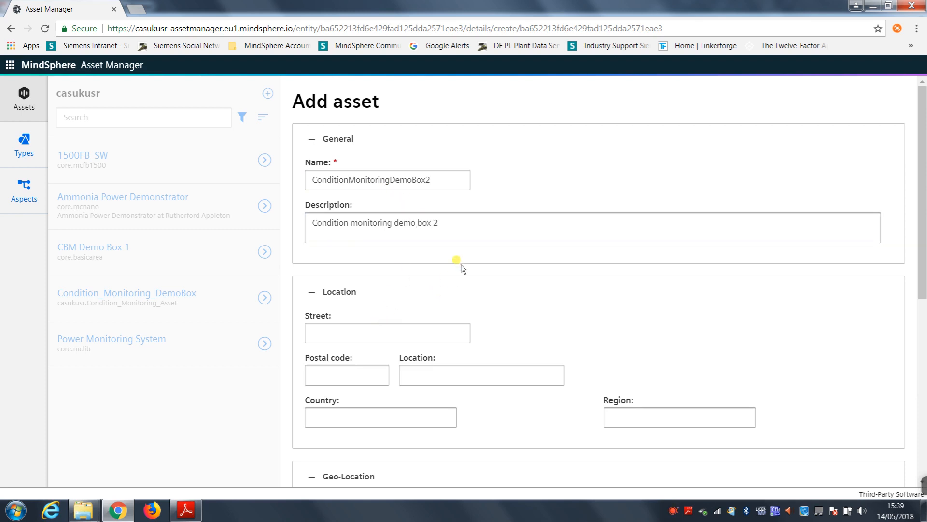
Step: Fill in the asset's street and postal code with the previously used entries
scroll(454, 256, "down", 4)
scroll(355, 193, "up", 2)
left_click(353, 211)
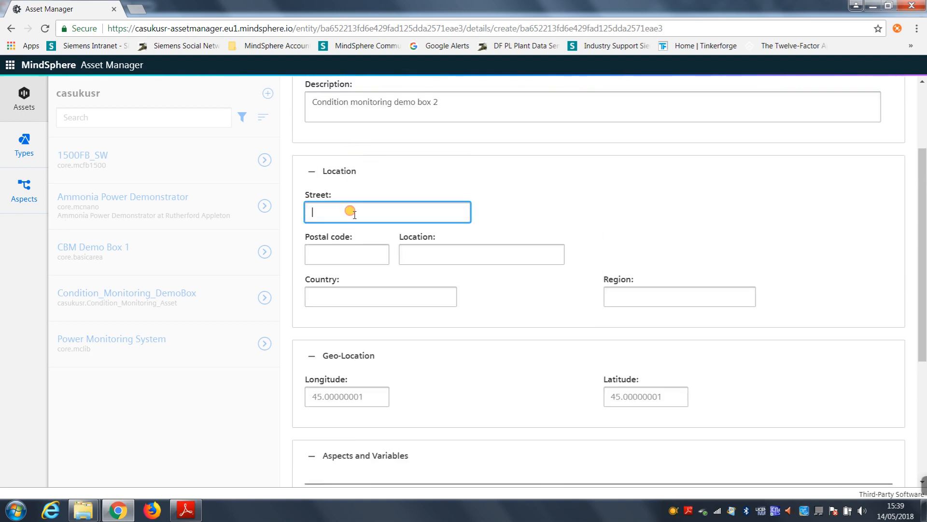
left_click(357, 224)
left_click(363, 250)
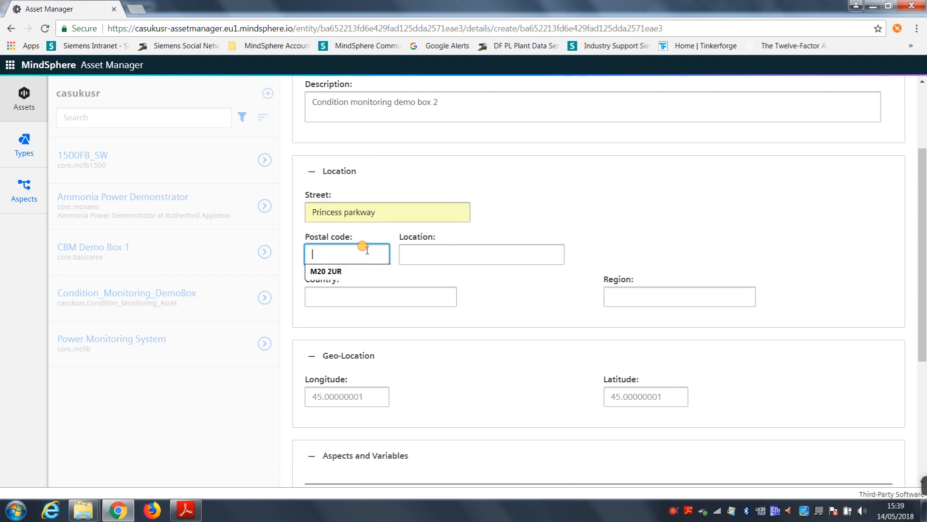
left_click(352, 270)
Step: Set the asset's location to Manchester and its country to UK, leaving the region empty
left_click(419, 253)
type("Msnc")
key("BackSpace")
key("BackSpace")
type("nchester")
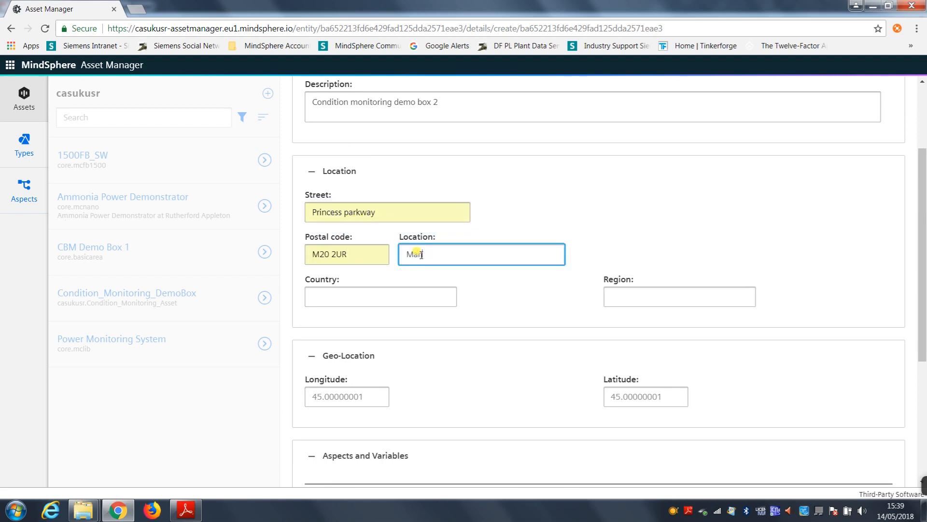
left_click(396, 295)
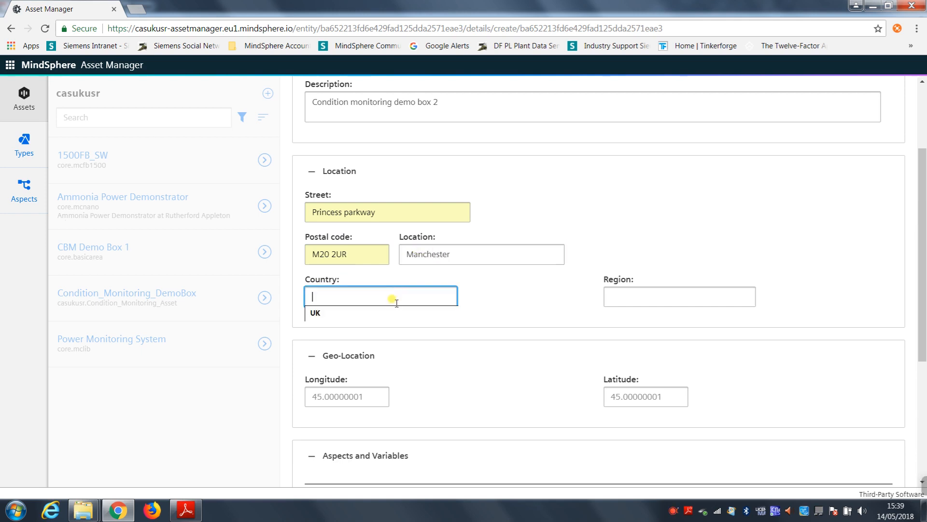
left_click(378, 317)
left_click(632, 297)
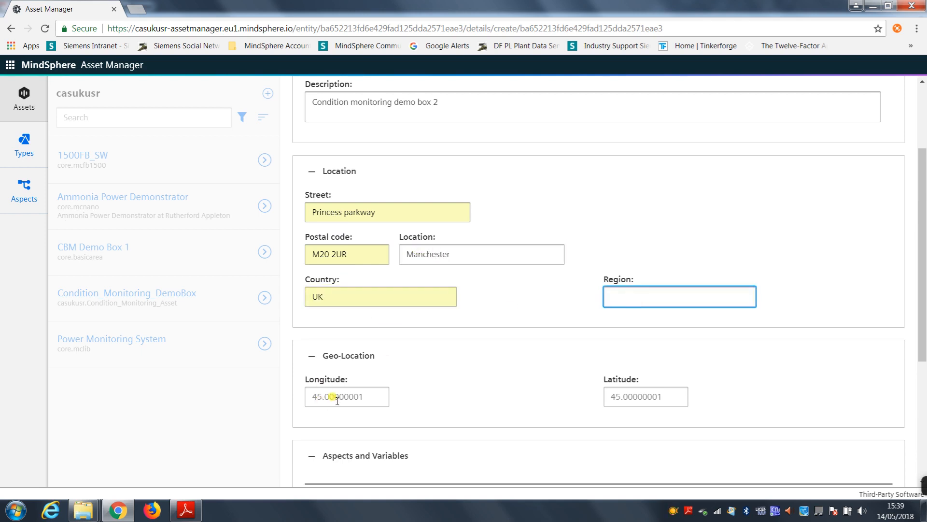
Step: Set the asset's geo-location to longitude -2.65147 and latitude 53.30925
scroll(414, 368, "down", 2)
left_click(352, 277)
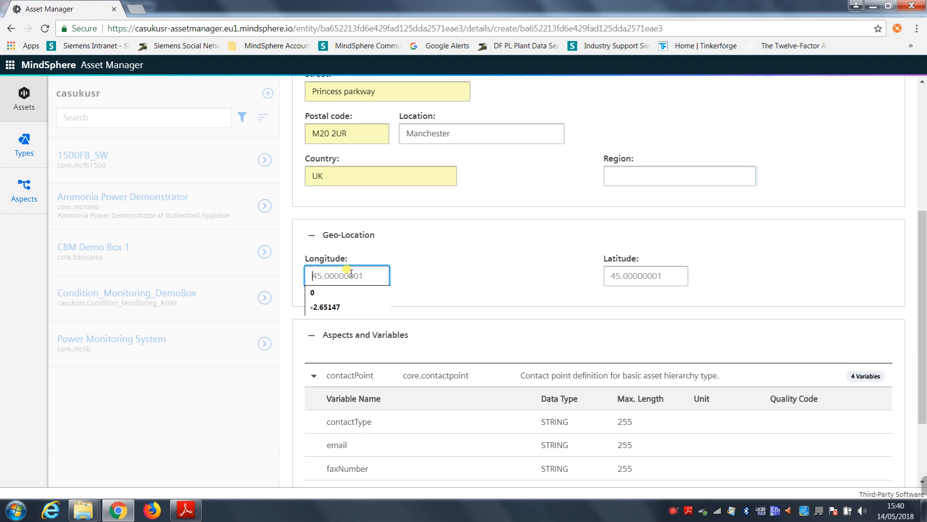
left_click(329, 307)
left_click(635, 275)
left_click(627, 292)
left_click(766, 252)
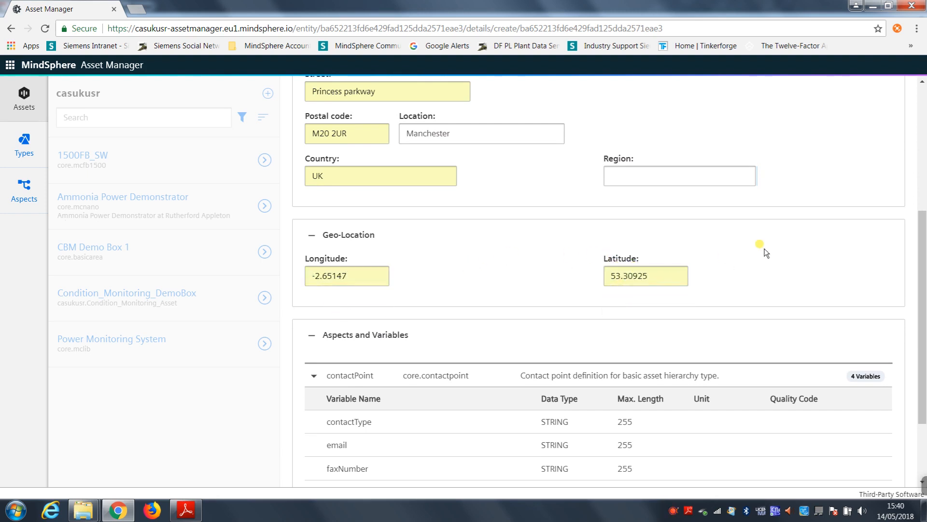
Step: Check the completed ConditionMonitoringDemoBox2 form, including its aspects and variables, and save the asset
scroll(763, 249, "down", 3)
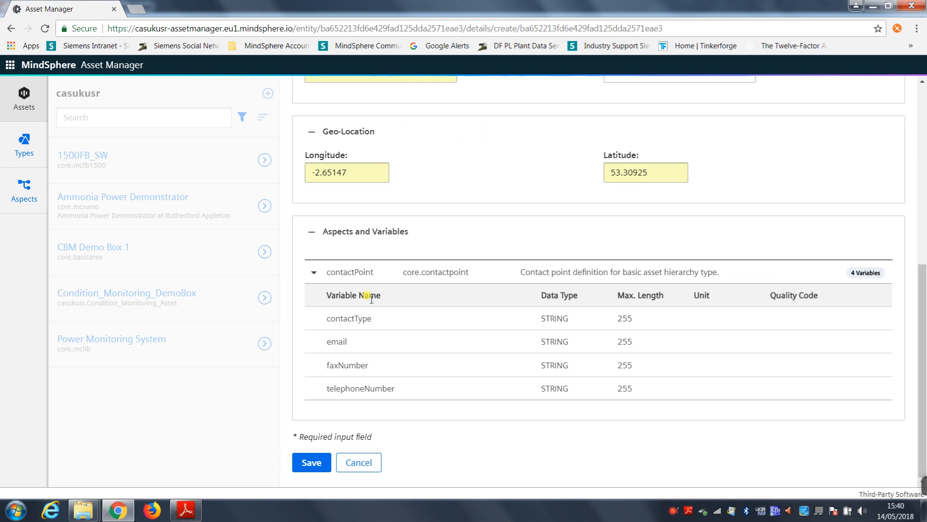
scroll(381, 294, "up", 10)
scroll(374, 299, "down", 9)
scroll(375, 300, "up", 9)
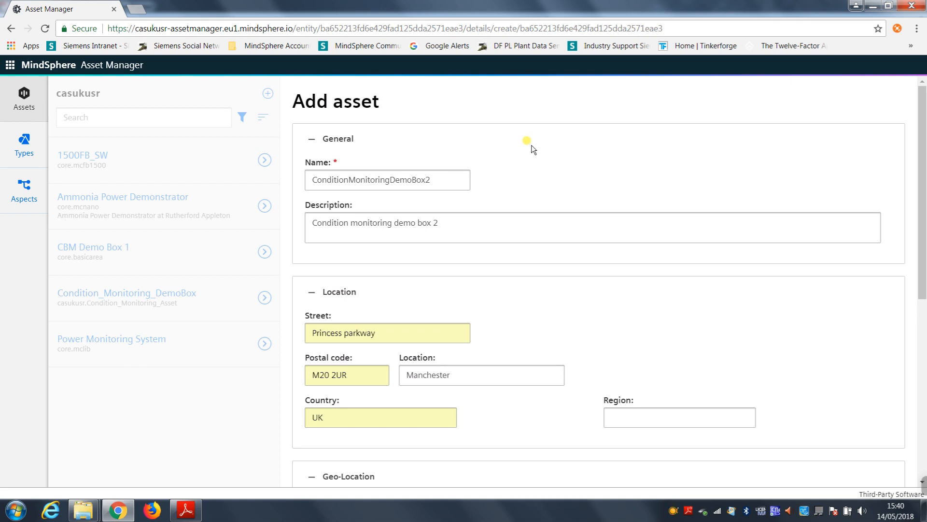
scroll(531, 144, "down", 7)
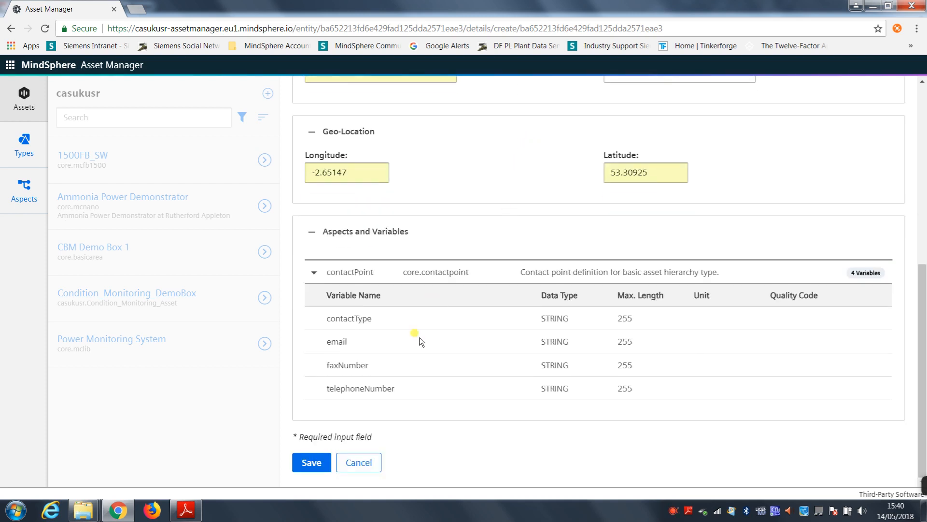
left_click(312, 464)
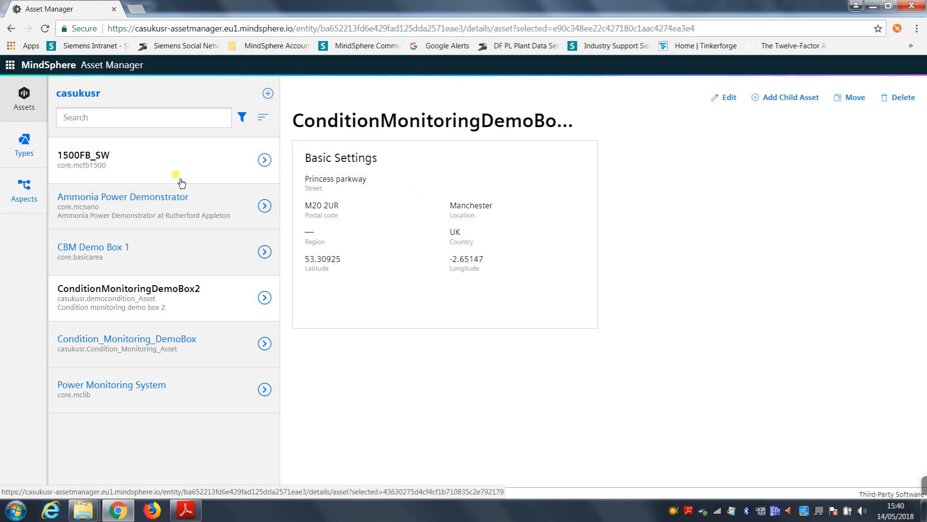
Step: Start adding another asset under casukusr, using the MindConnectNano asset type
left_click(12, 96)
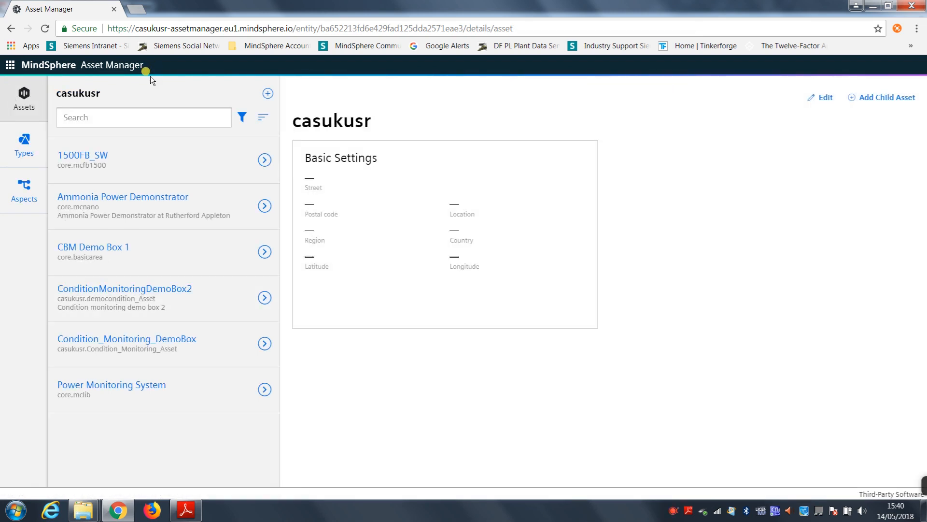
left_click(268, 94)
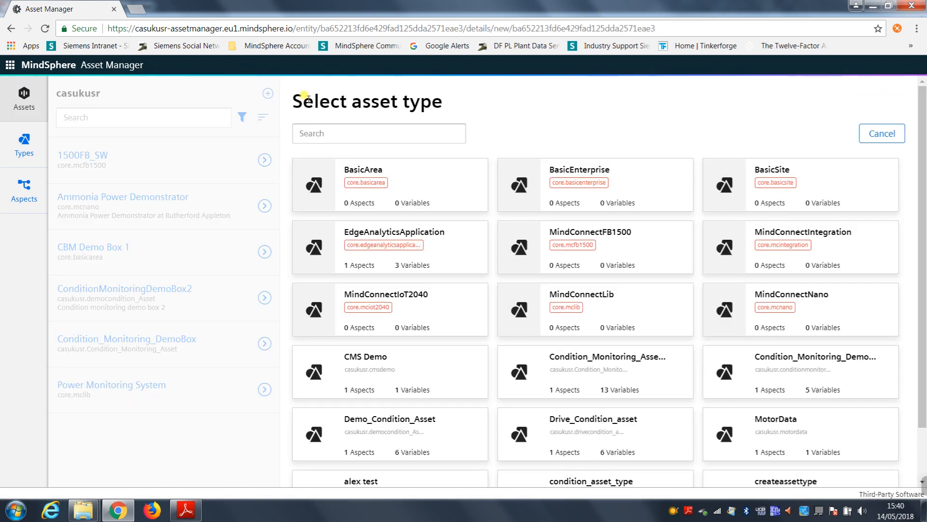
left_click(823, 307)
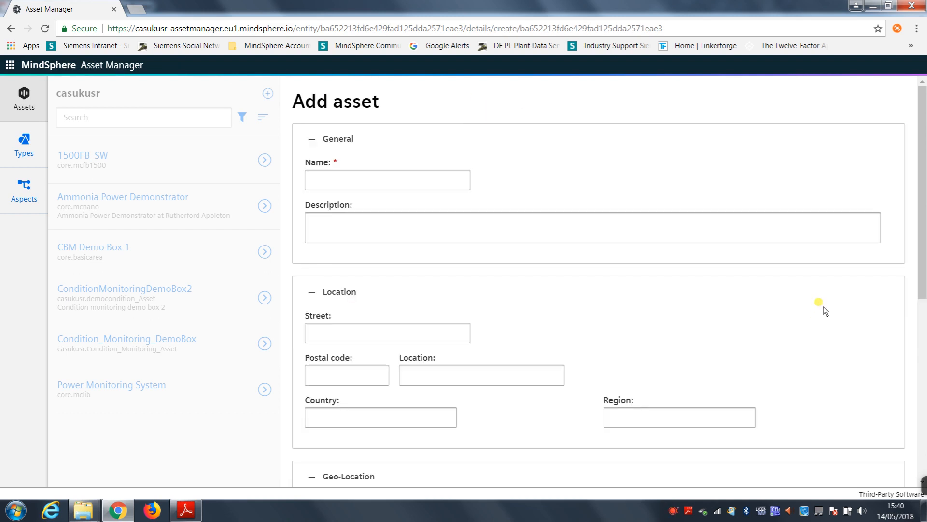
Step: Name the new asset ConditionMonitoringDemobox2Nano
left_click(372, 175)
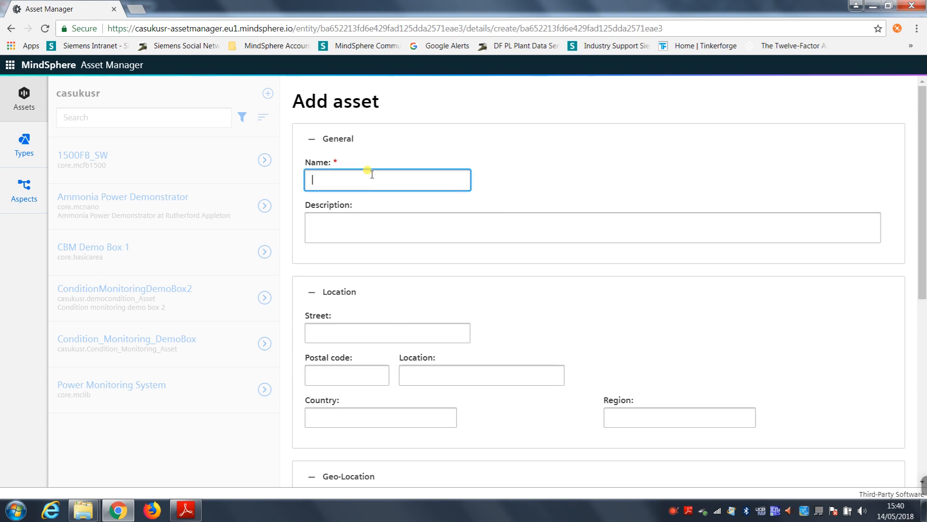
left_click(370, 175)
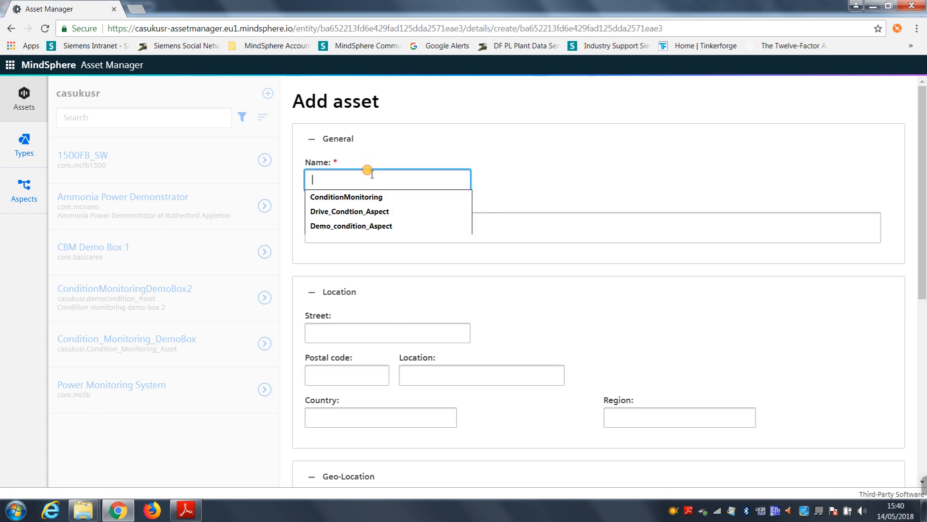
left_click(371, 198)
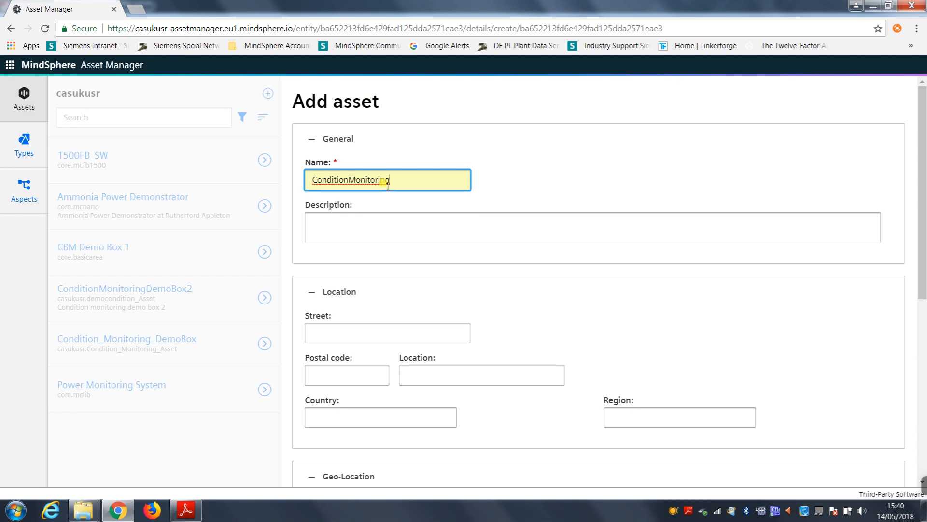
type("demobox2Nano")
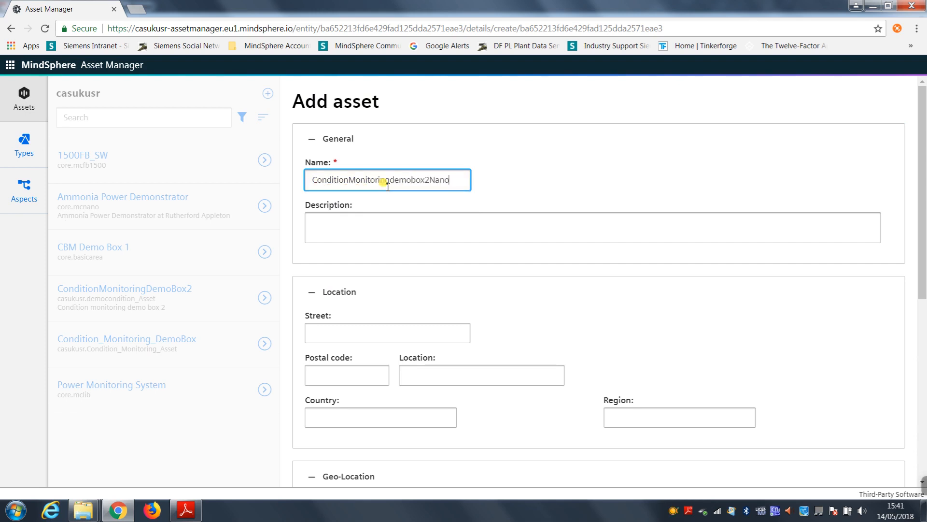
left_click(396, 181)
key("BackSpace")
type("D")
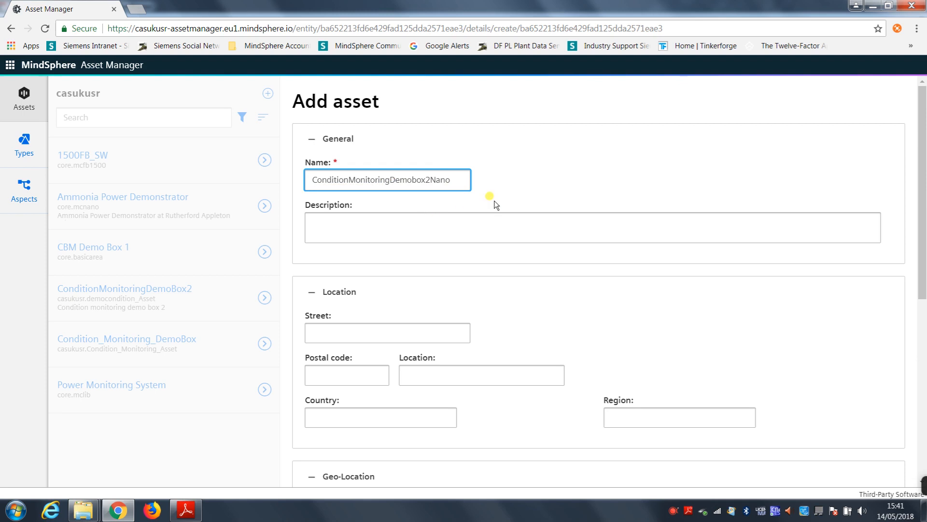
scroll(500, 182, "down", 5)
scroll(486, 186, "up", 5)
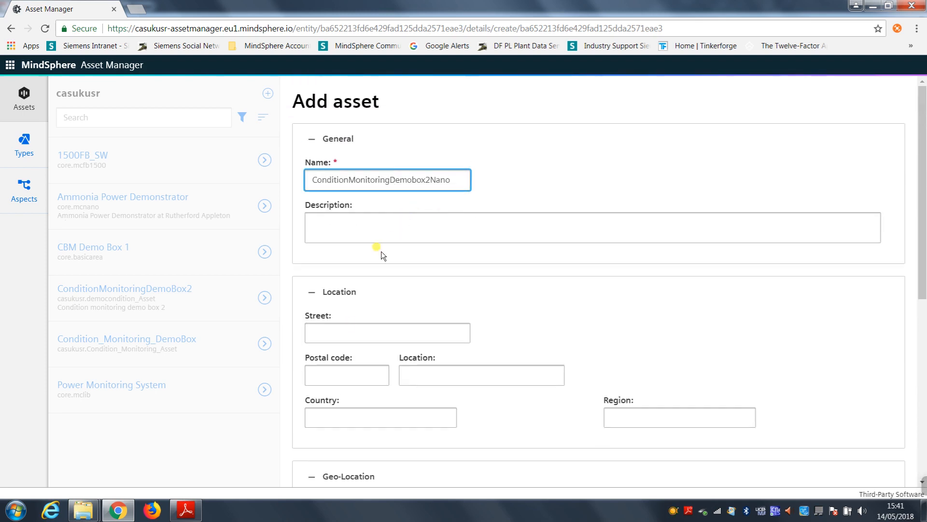
Step: Fill in the Nano asset's street and postal code with the previously used entries
left_click(363, 336)
left_click(352, 335)
left_click(342, 338)
left_click(340, 349)
left_click(339, 369)
left_click(328, 385)
Step: Set the Nano asset's country to UK and its location to Manchester
left_click(352, 405)
left_click(342, 437)
left_click(483, 381)
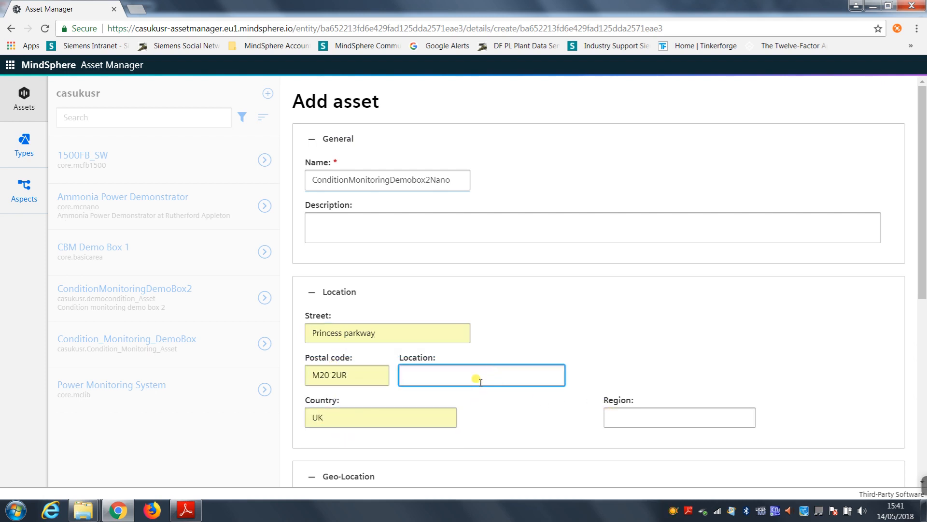
type("Manchester")
Step: Set the Nano asset's geo-location to longitude -2.65147 and latitude 53.30925, and save the asset
scroll(478, 382, "down", 5)
left_click(348, 278)
left_click(344, 306)
left_click(615, 277)
left_click(628, 293)
scroll(805, 280, "down", 2)
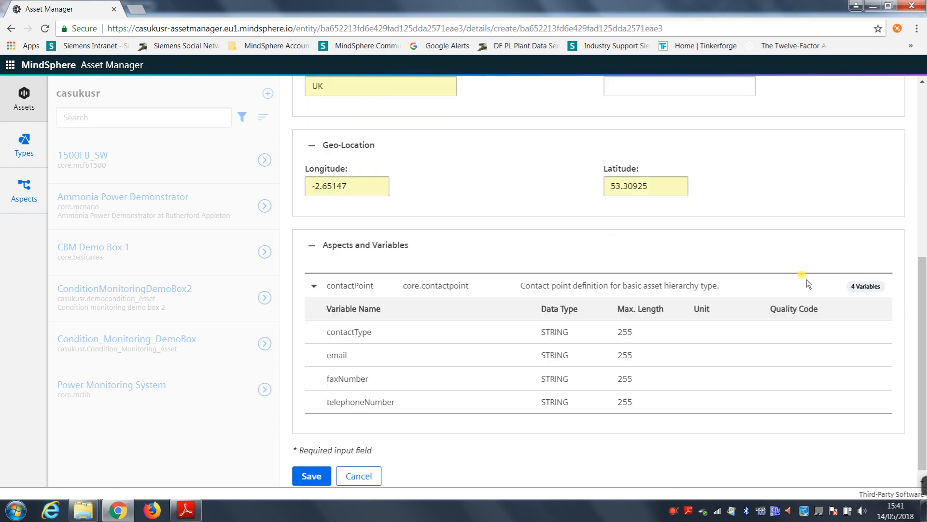
left_click(319, 462)
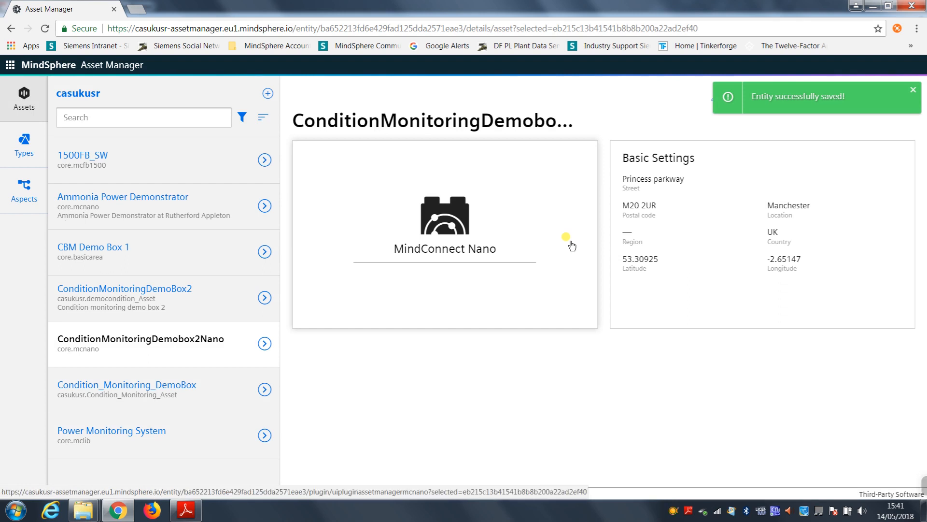
Step: Create the MindConnect Nano connection for the new asset by entering the hardware's unique ID and saving it
left_click(505, 243)
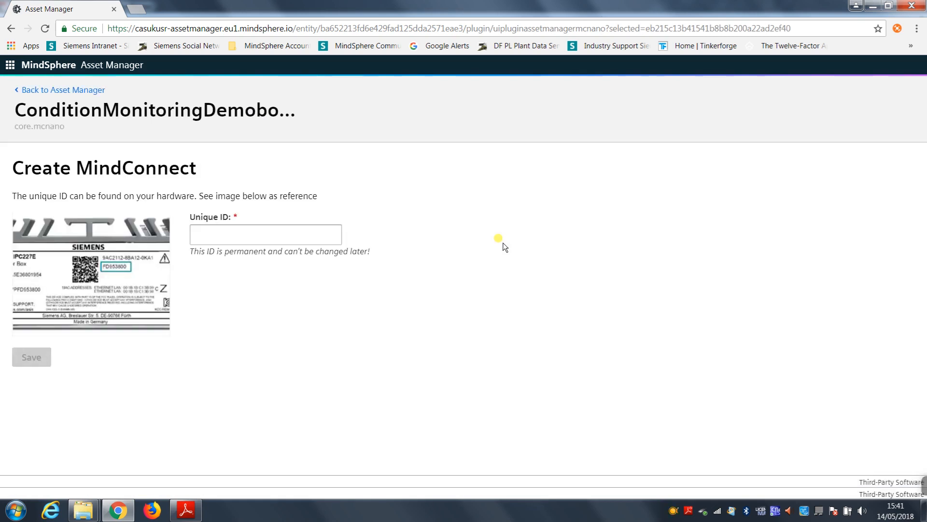
left_click(271, 231)
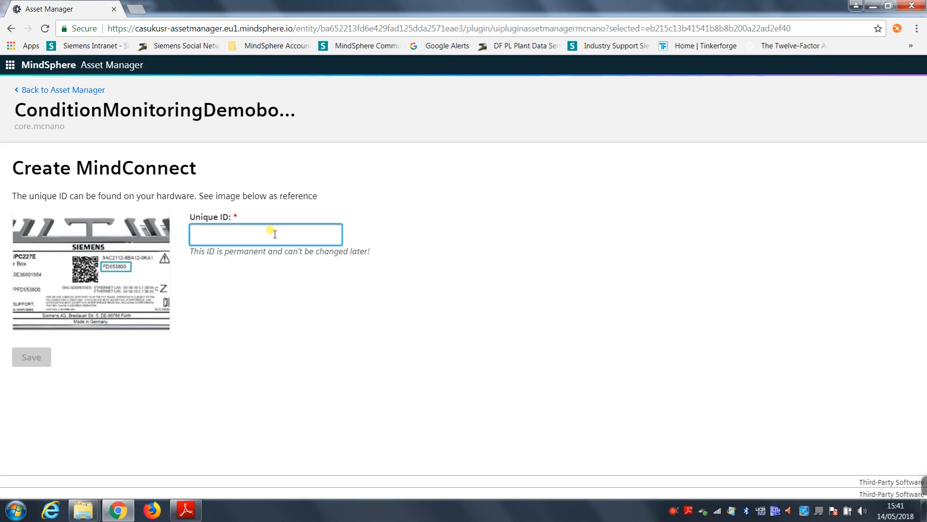
type("j")
key("BackSpace")
type("H")
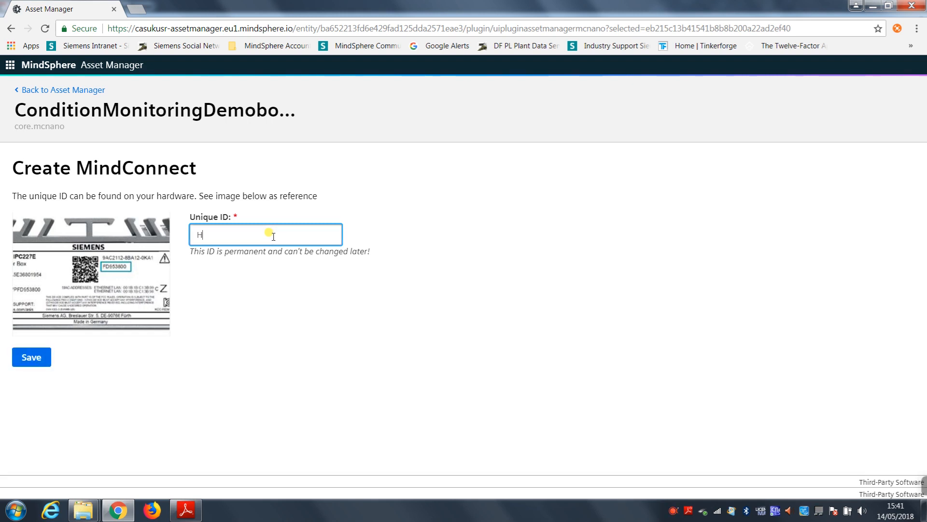
key("BackSpace")
type("J69593838")
left_click(41, 360)
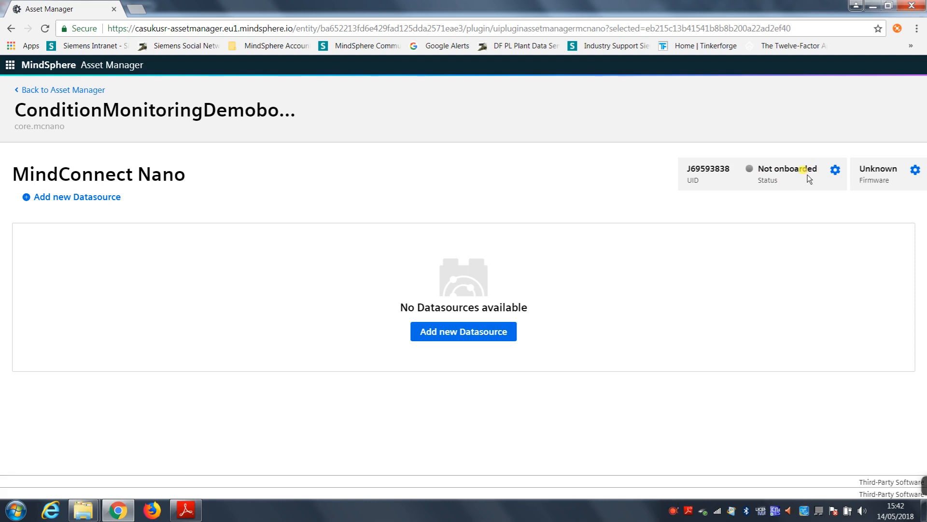
Step: Open the MindConnect Nano's connection settings and turn the web interface's DHCP off and back on to view its static address fields
left_click(835, 170)
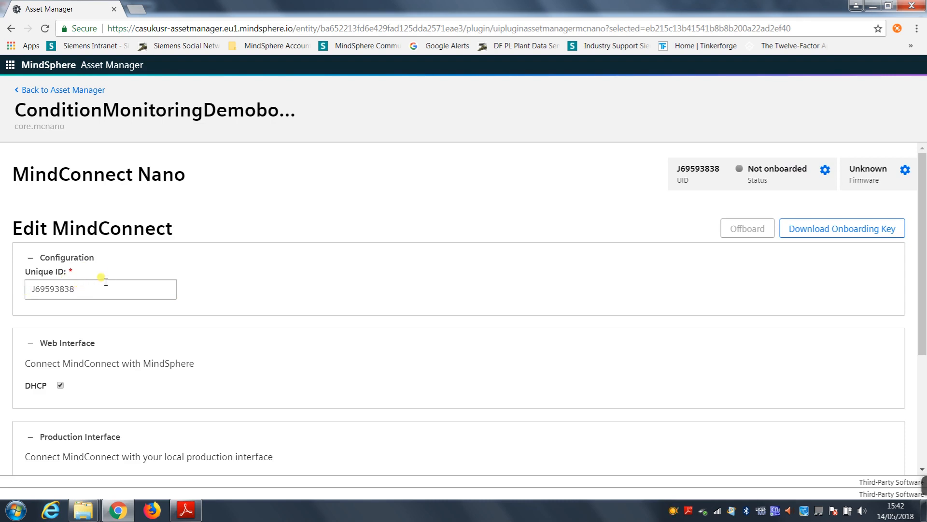
scroll(349, 248, "down", 3)
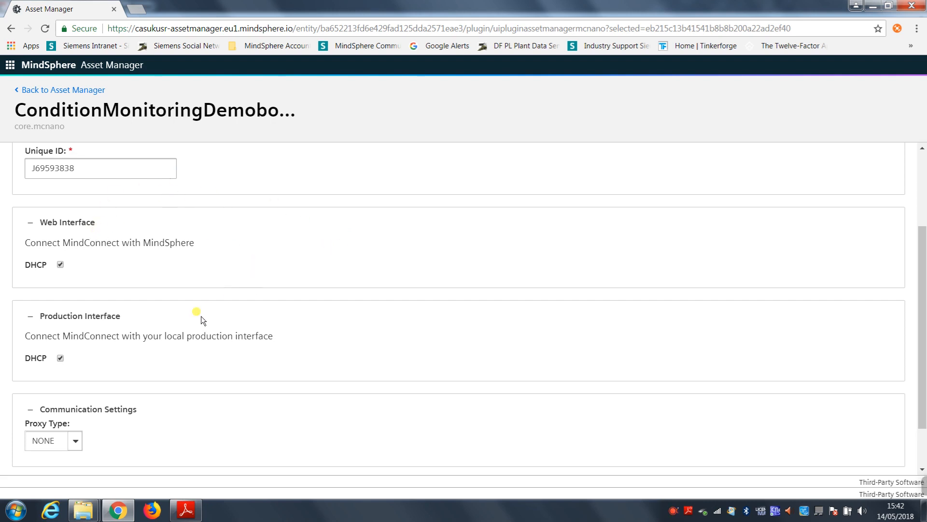
left_click(60, 264)
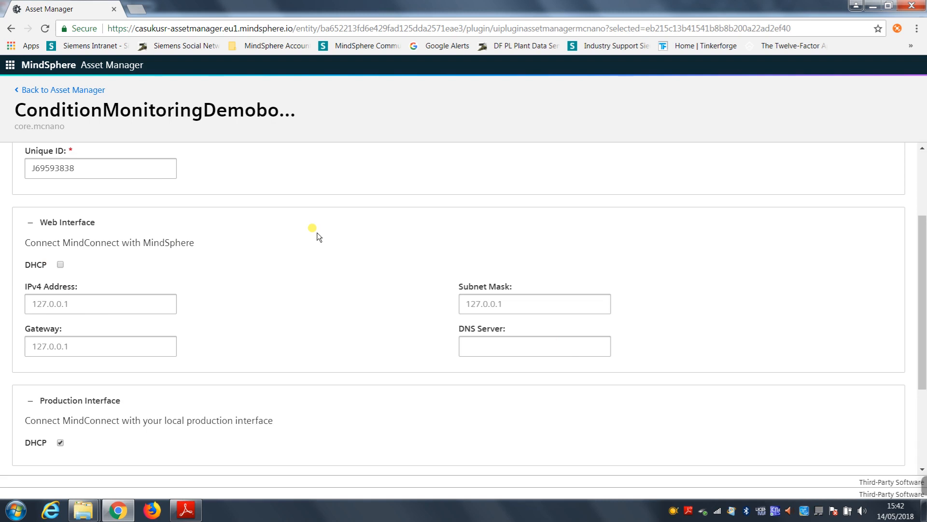
left_click(60, 263)
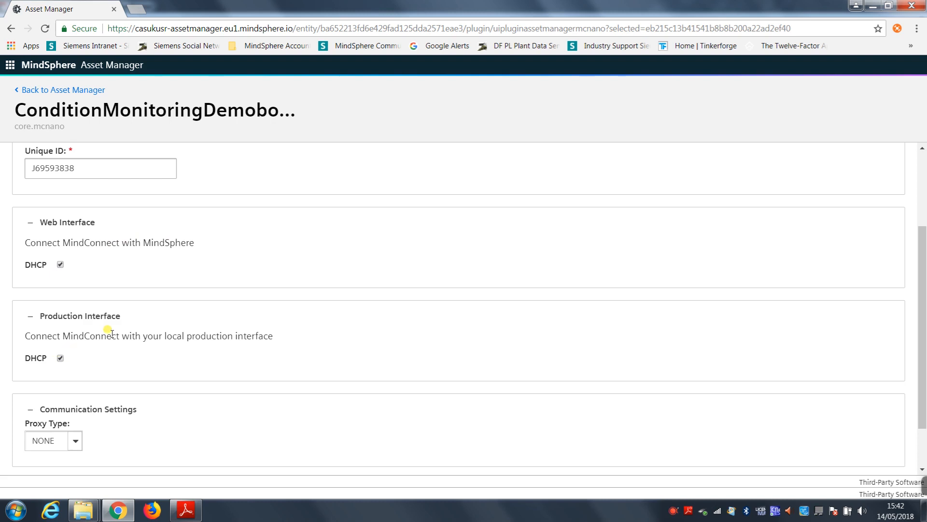
Step: Disable DHCP for the production interface and set its IPv4 address to 192.168.0.100
scroll(170, 285, "down", 3)
left_click(61, 300)
left_click(58, 330)
type("192")
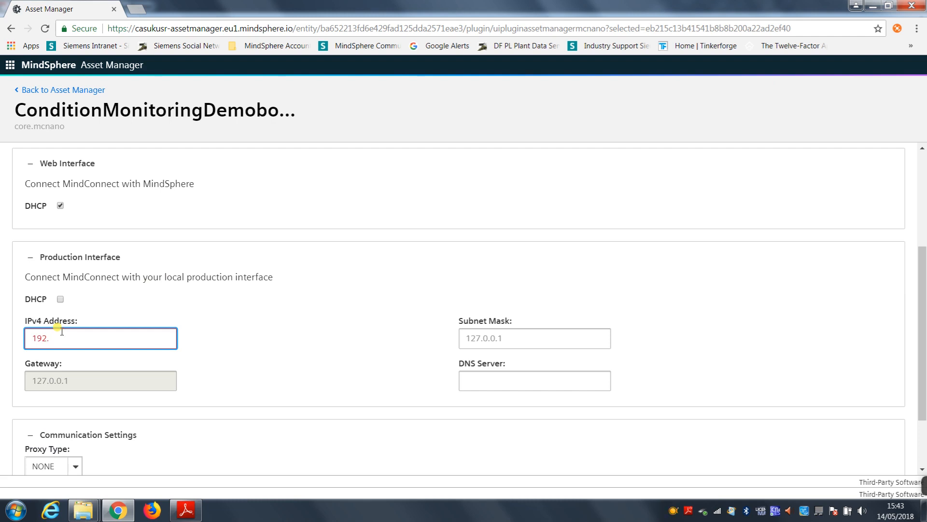
type(".168.0.100")
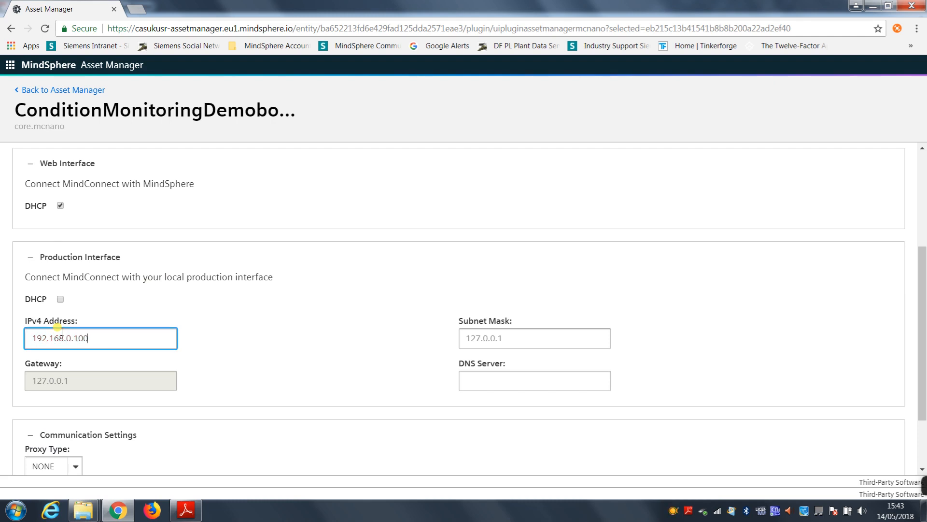
Step: Set the production interface's subnet mask to 255.255.255.0
left_click(533, 340)
type("2")
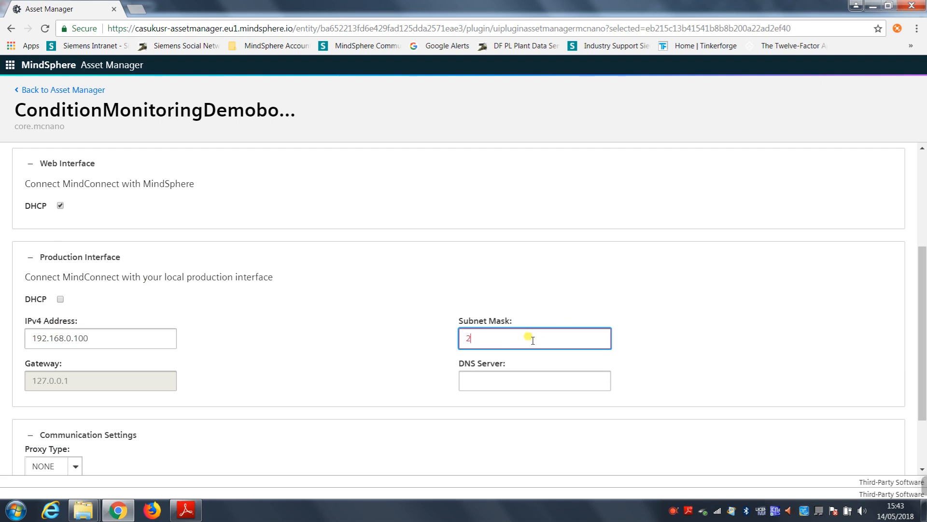
type("55.255.255.0")
left_click(679, 294)
Step: Switch the proxy type to FIXED to view its options, and return it to NONE
scroll(683, 297, "down", 2)
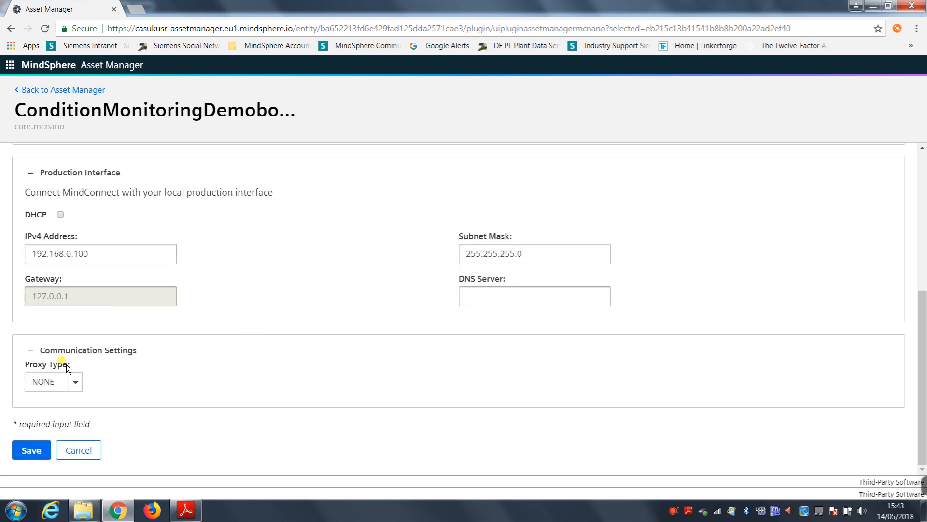
left_click(75, 381)
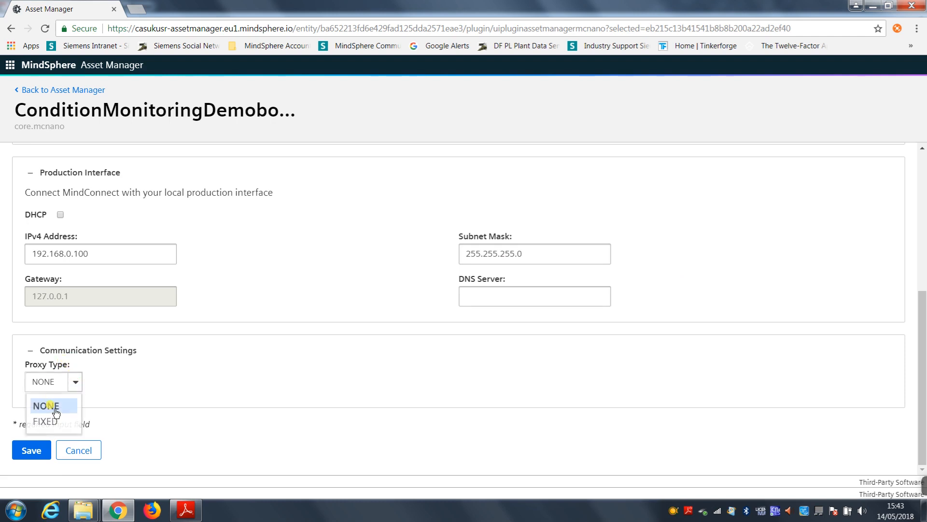
left_click(48, 421)
scroll(103, 378, "down", 4)
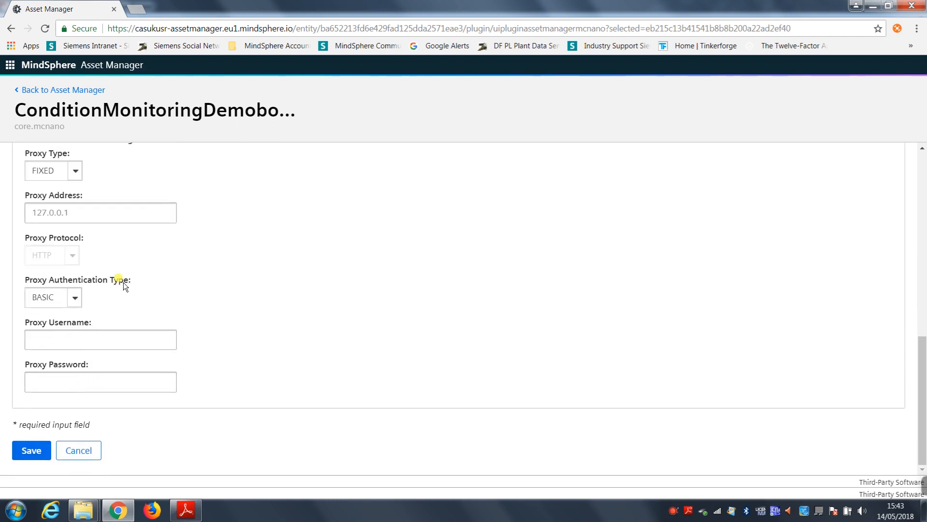
scroll(124, 286, "up", 3)
left_click(75, 291)
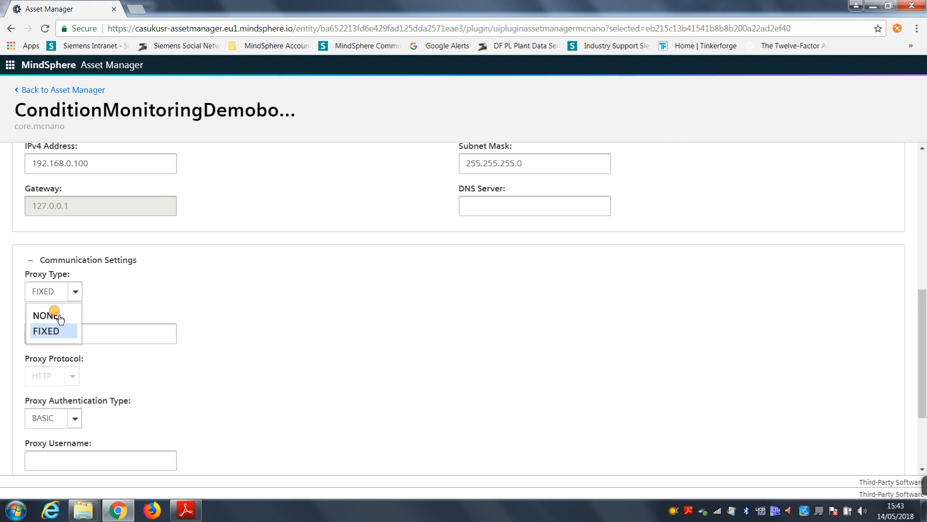
left_click(45, 314)
Step: Review the MindConnect Nano's interface and communication settings and save them
scroll(197, 398, "up", 4)
scroll(198, 398, "down", 4)
left_click(26, 449)
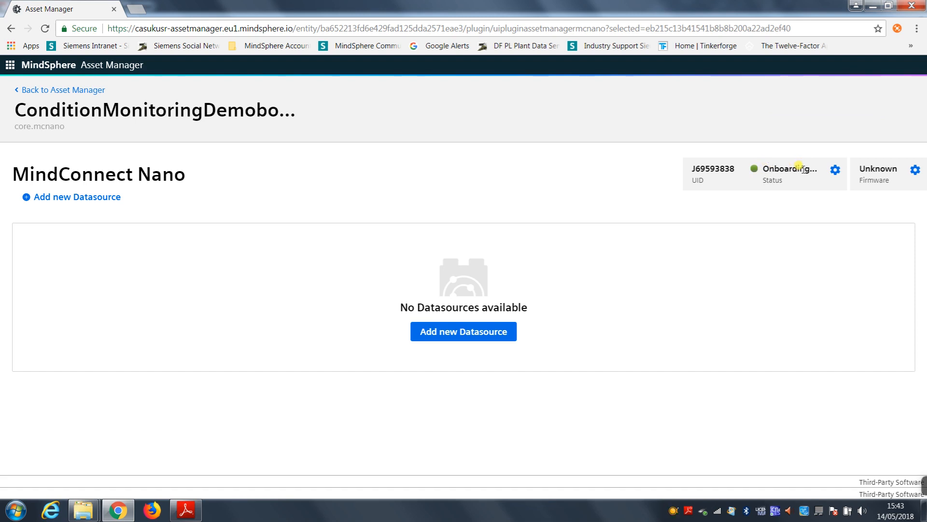
Step: Reopen the MindConnect Nano's settings, download its onboarding key and keep the flagged configuration file
left_click(835, 171)
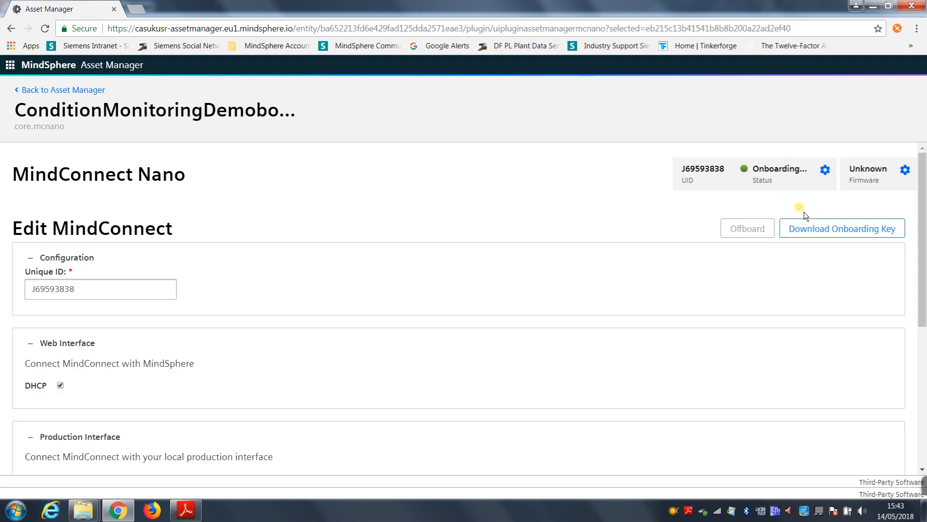
left_click(807, 229)
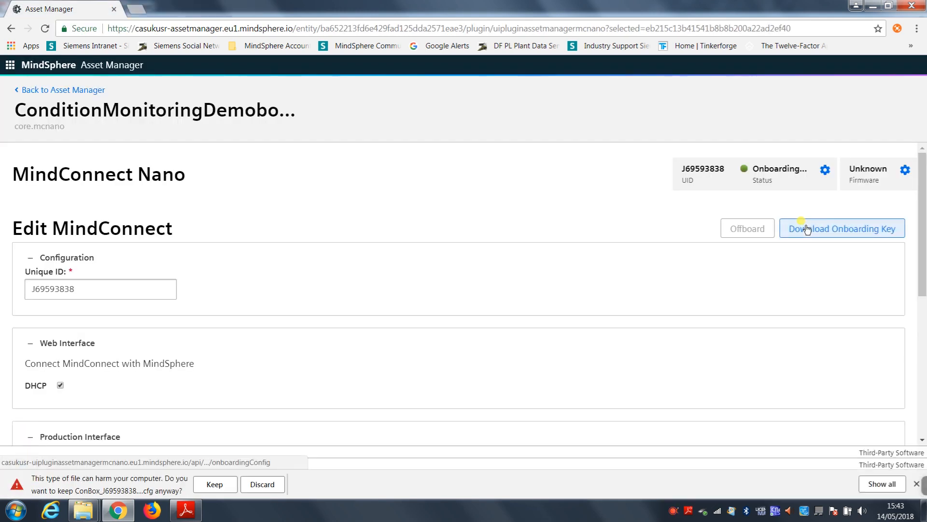
left_click(220, 483)
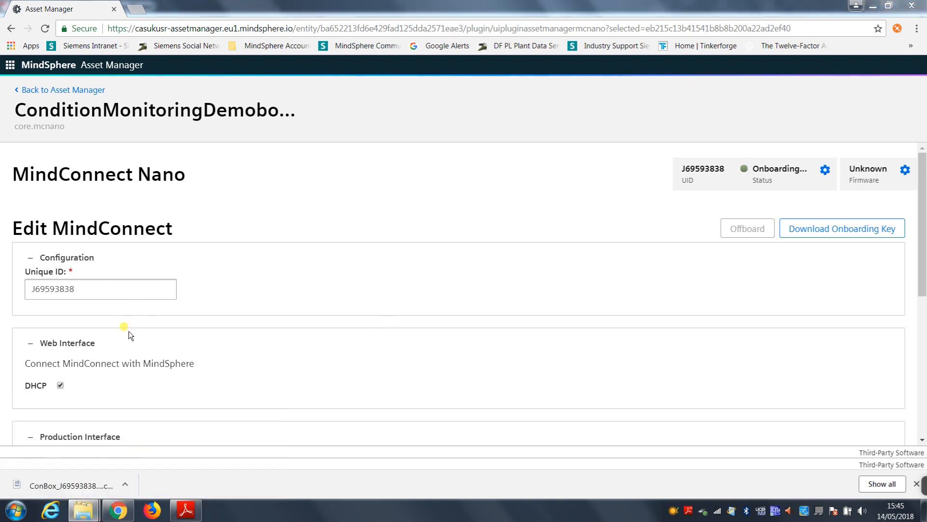
Step: Copy the ConBox configuration file from the Downloads folder to the MINDSPHERE (F:) drive and close the file window
left_click(96, 437)
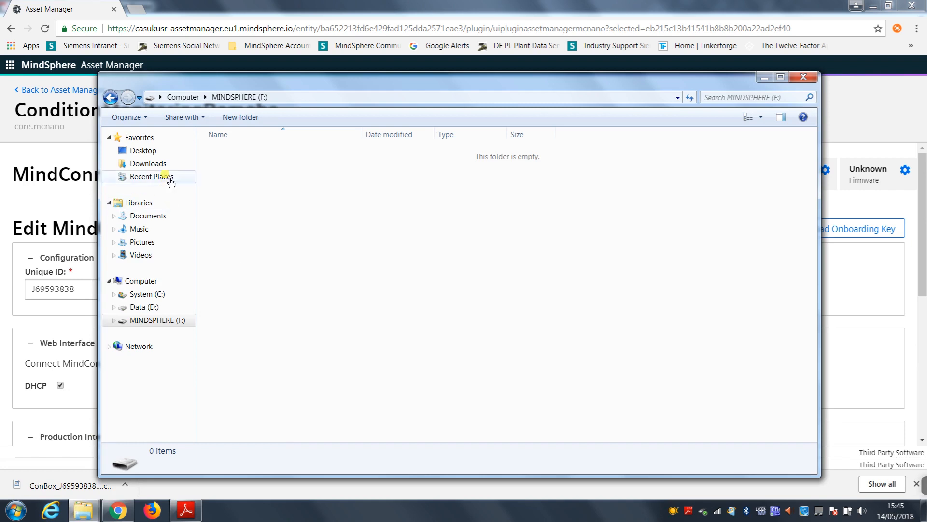
left_click(146, 164)
left_click(263, 158)
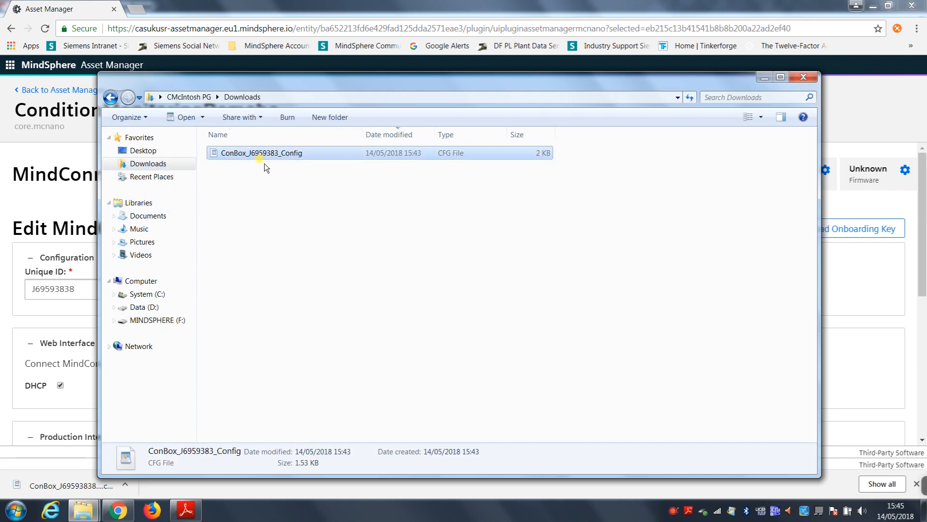
left_click(314, 259)
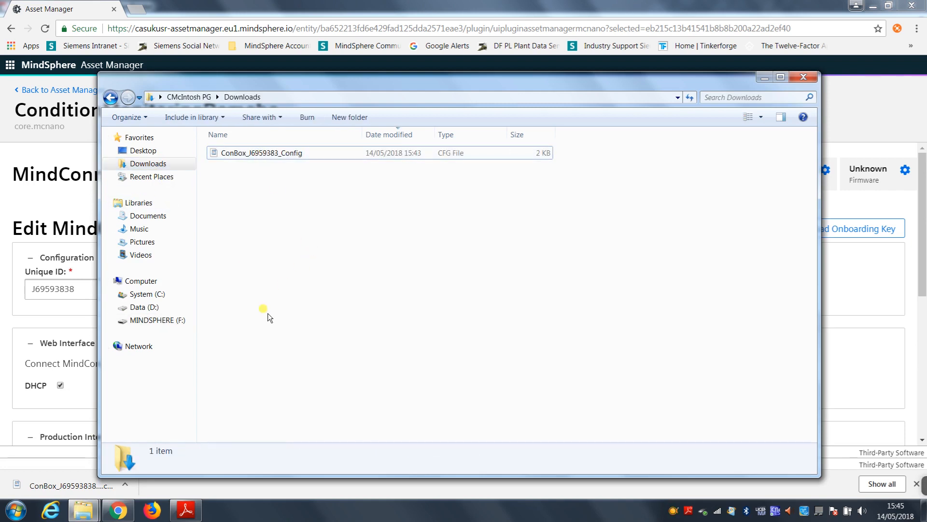
left_click(159, 320)
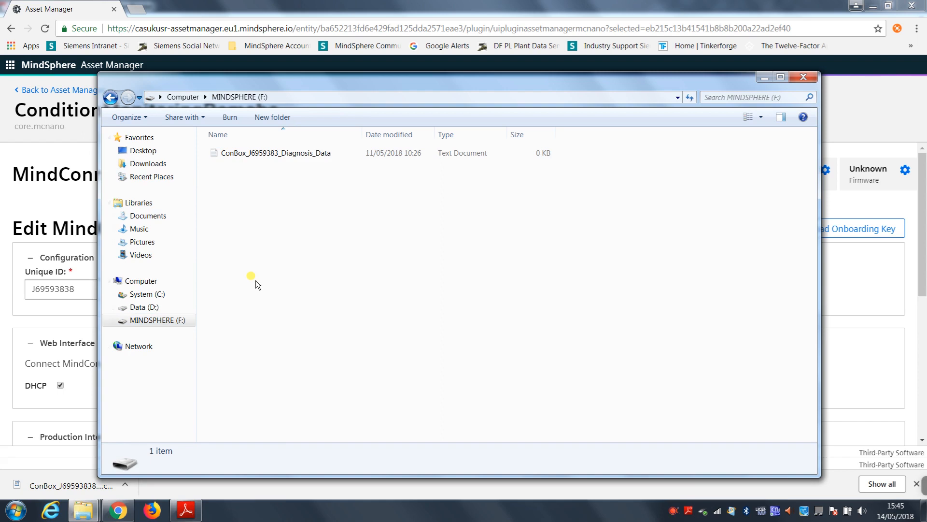
key("ctrl+v")
left_click(375, 259)
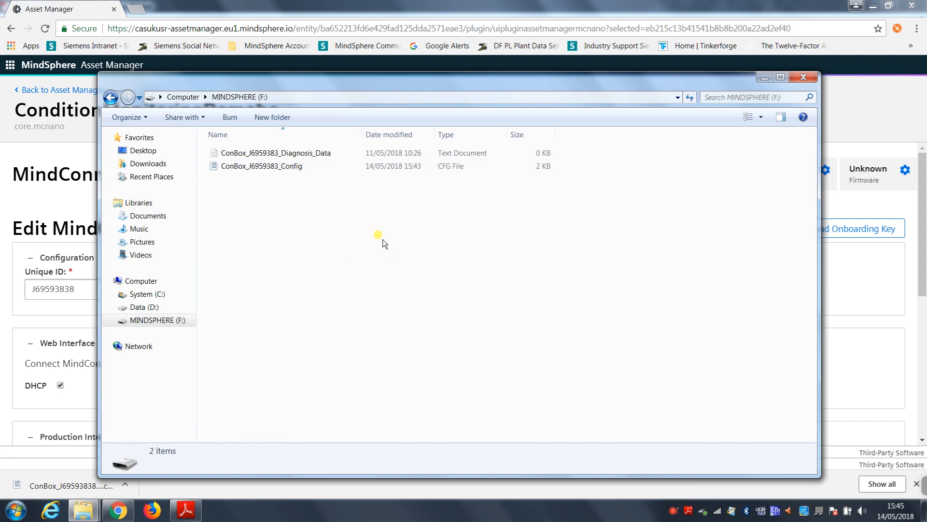
left_click(810, 77)
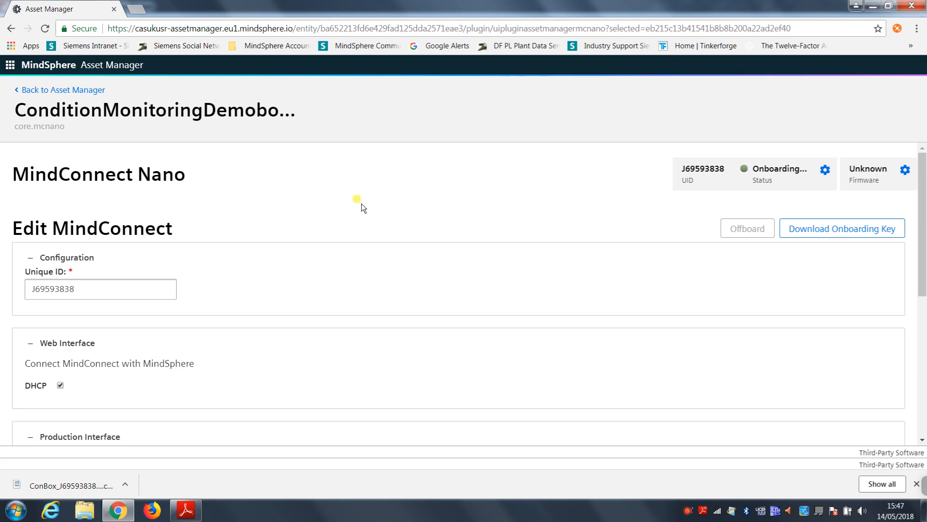
Step: Reload the MindConnect Nano page and start a new datasource with protocol S7 and the name S7 1200 PLC
left_click(303, 28)
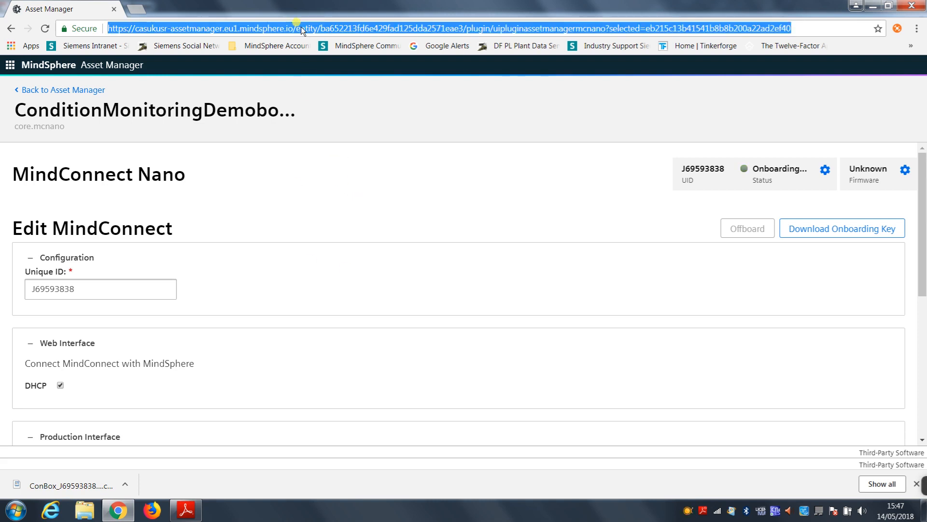
key("Return")
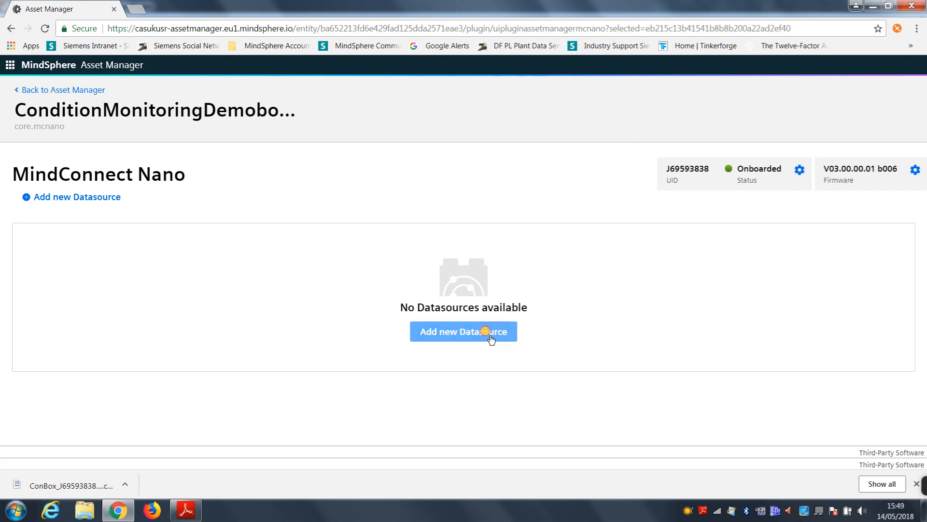
left_click(461, 333)
left_click(670, 288)
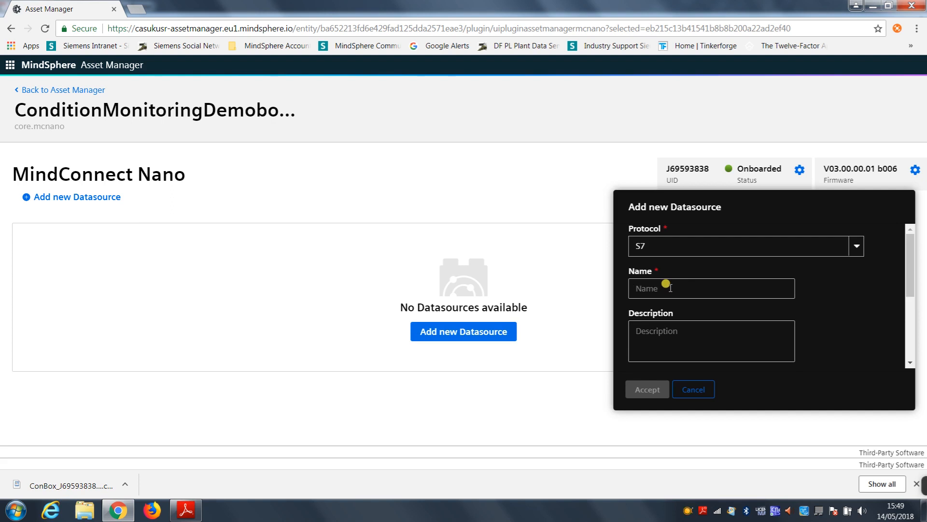
left_click(854, 246)
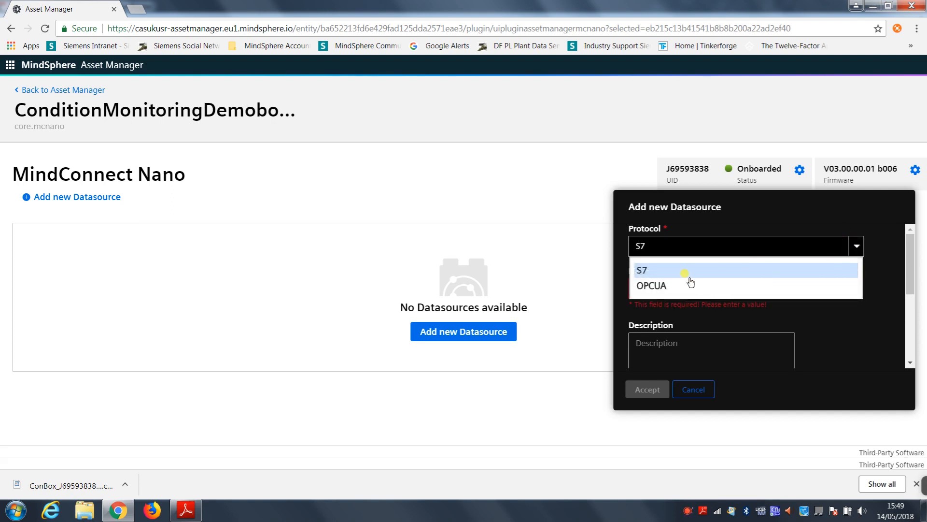
left_click(673, 272)
left_click(665, 289)
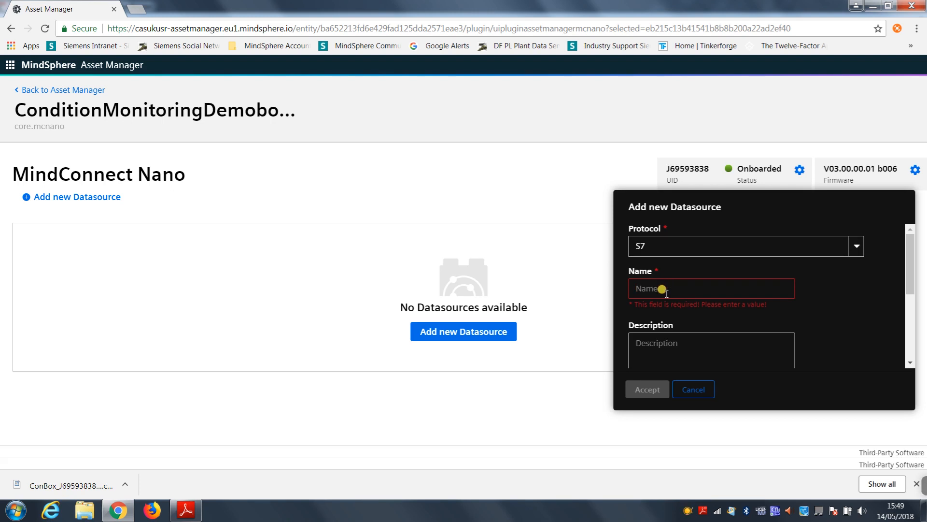
type("S")
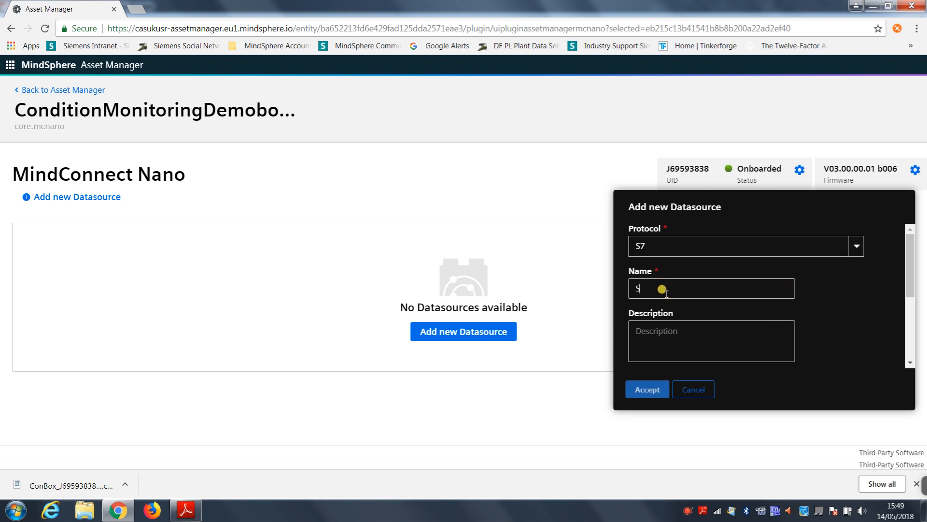
type("7 1200 PLC")
left_click(655, 330)
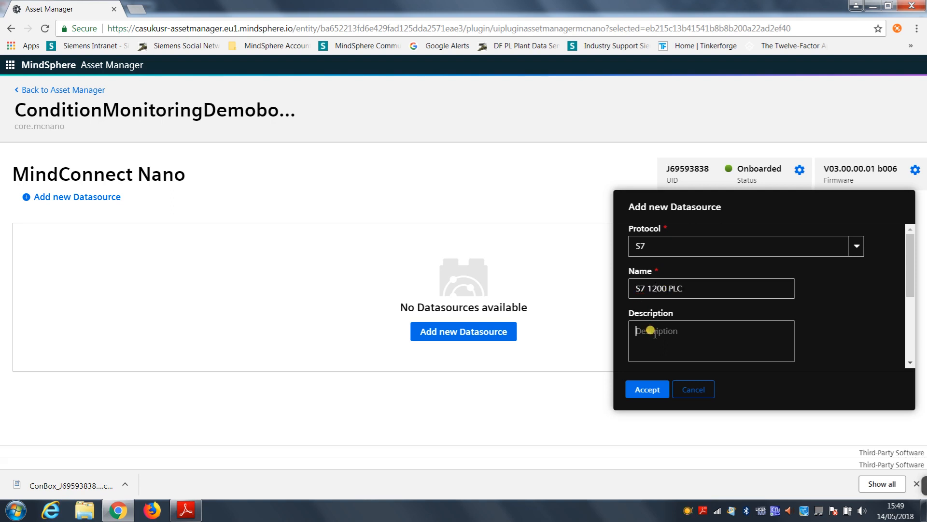
Step: Set the new datasource's reading cycle to 15 s
left_click_drag(907, 255, 907, 294)
left_click(735, 313)
double_click(735, 313)
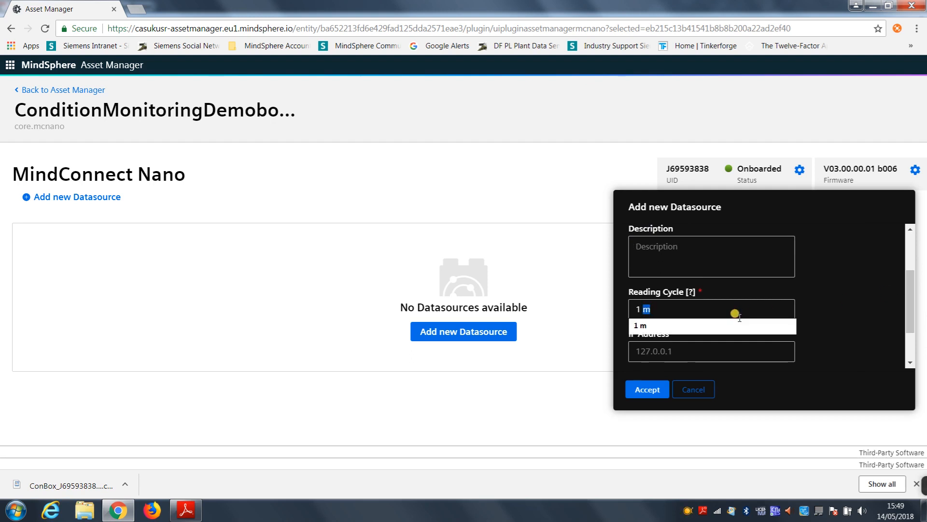
key("BackSpace")
key("BackSpace")
key("BackSpace")
type("15 s")
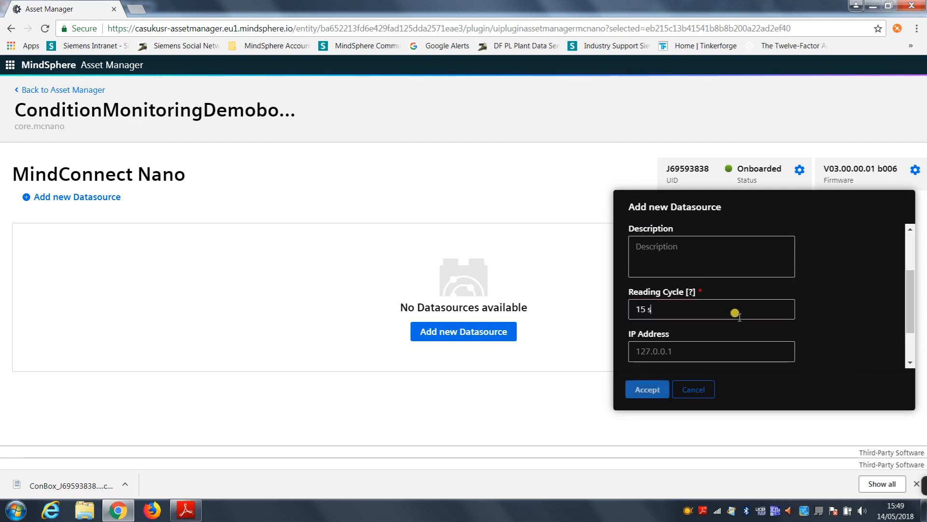
Step: Set the datasource's IP address to 192.168.0.1 and accept the new datasource
left_click(678, 357)
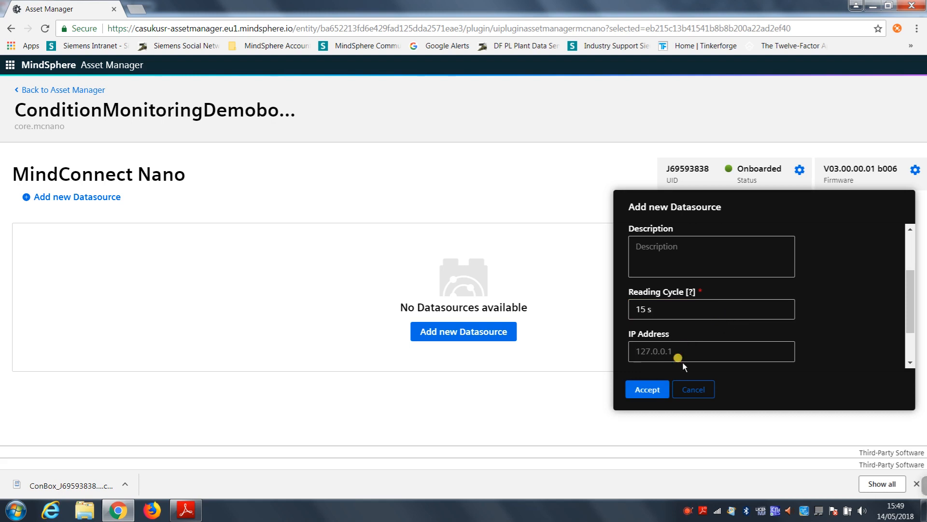
type("19")
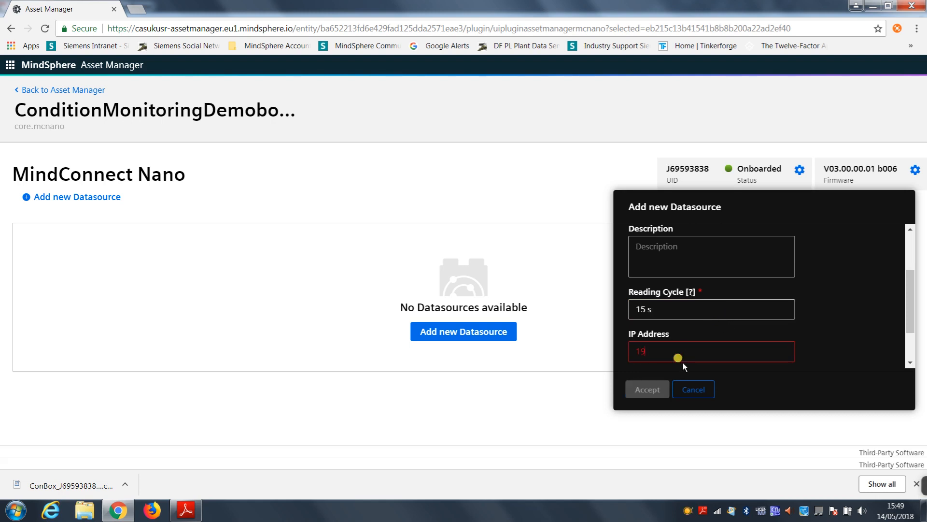
type("2.168.0.1")
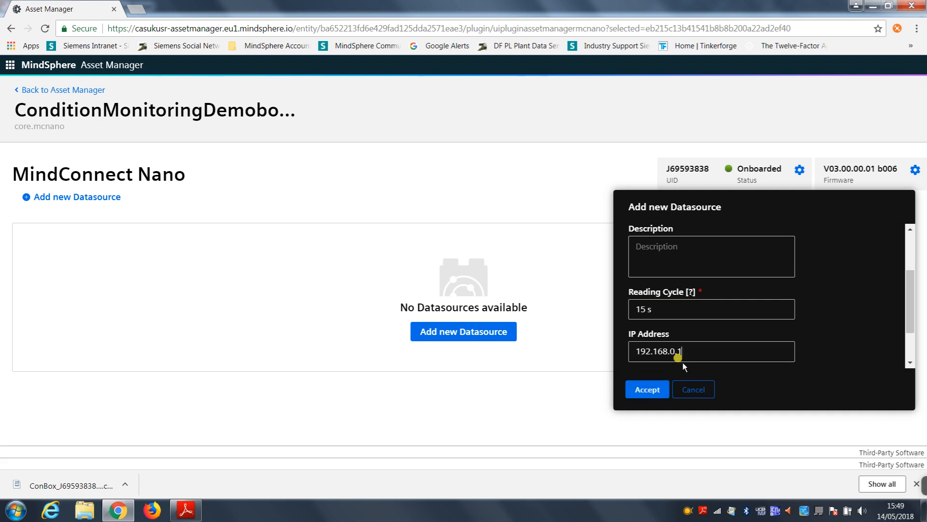
left_click(650, 391)
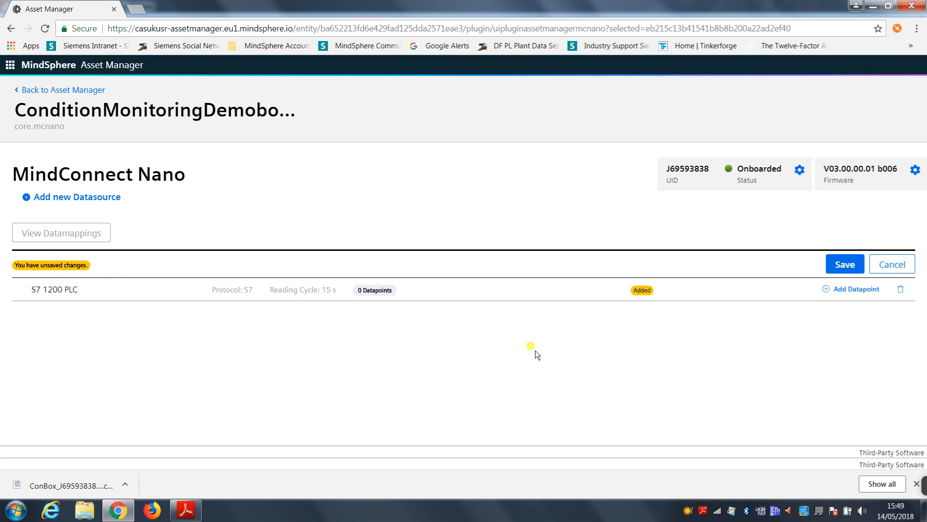
Step: Save the added S7 1200 PLC datasource and confirm its deployment to the device
left_click(831, 264)
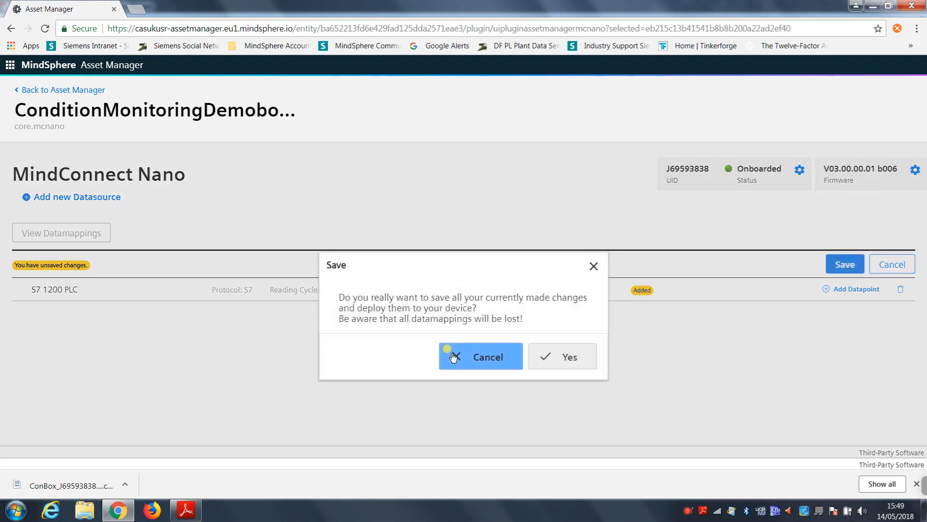
left_click(560, 357)
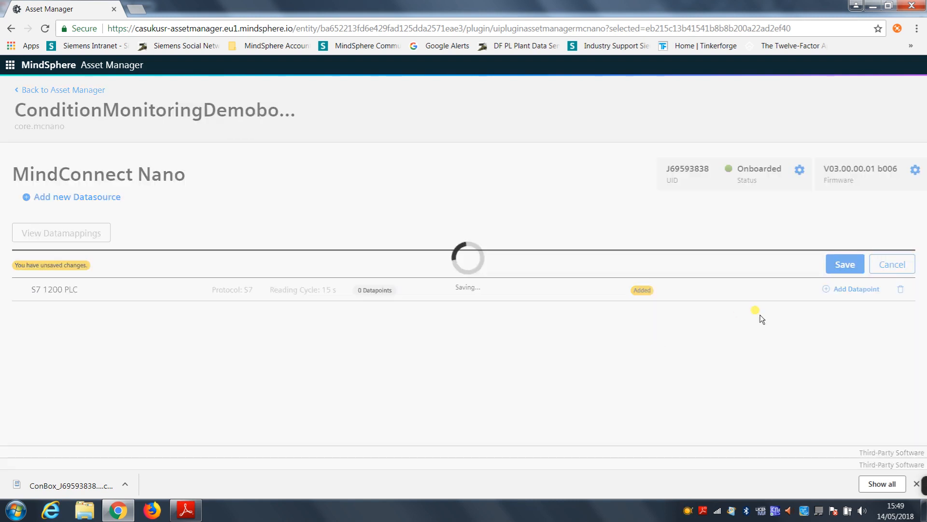
left_click(481, 287)
left_click(80, 269)
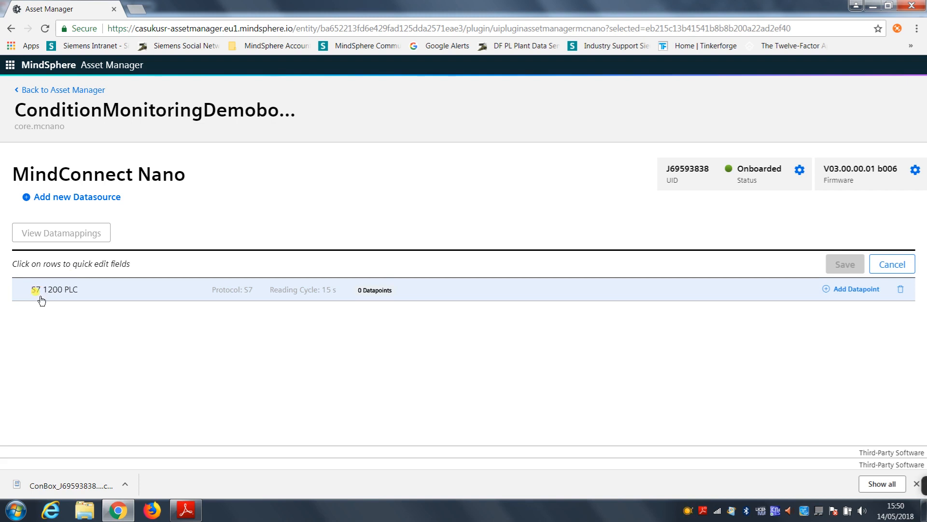
Step: Start a new datapoint for the S7 1200 PLC datasource, named vib1_vel_rms with the unit mm/s
left_click(55, 290)
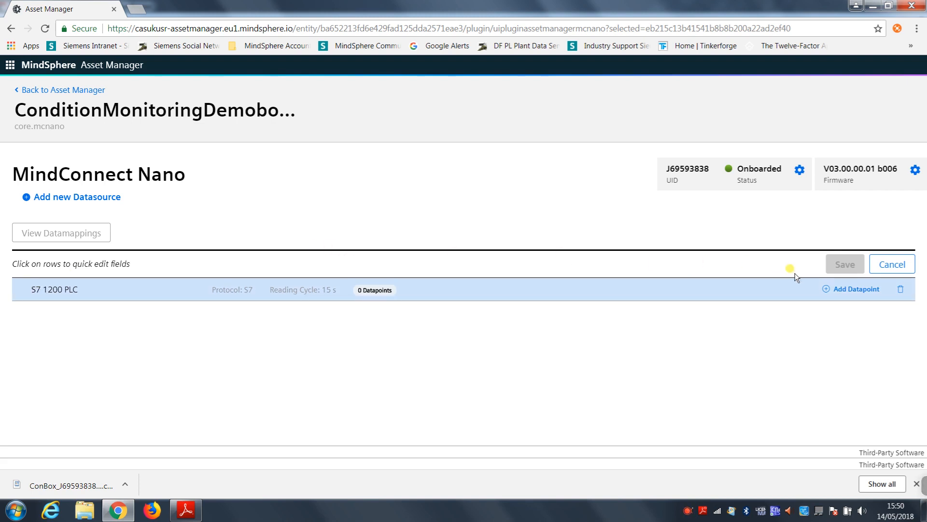
left_click(827, 290)
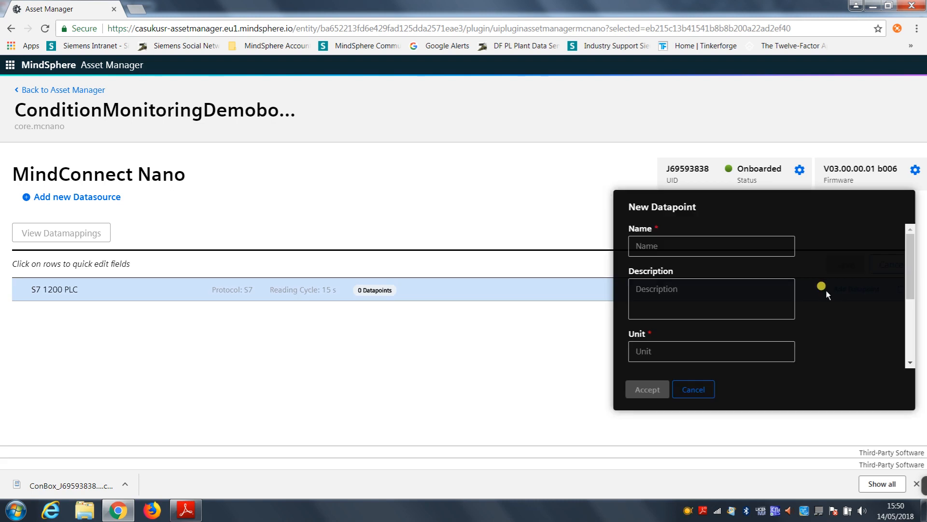
left_click(723, 250)
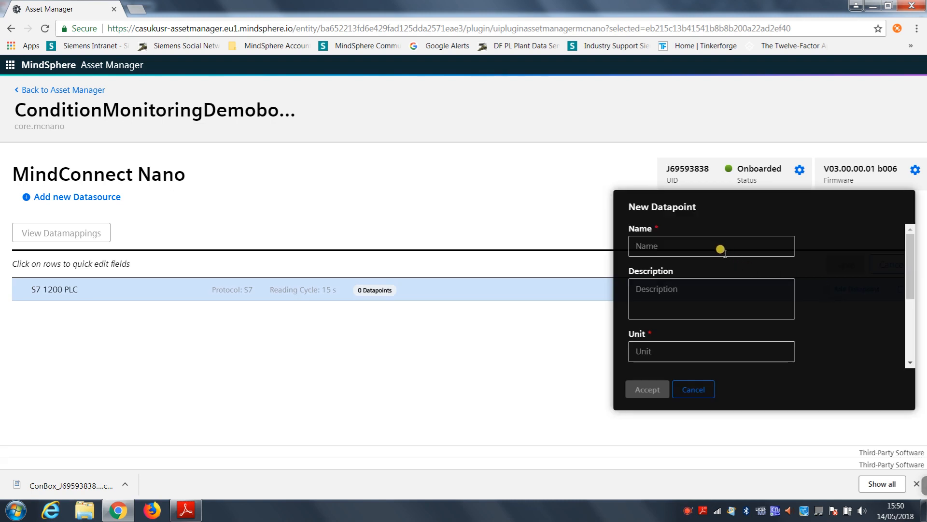
type("vib1_vel_rms")
key("BackSpace")
key("BackSpace")
type("ms")
left_click(698, 350)
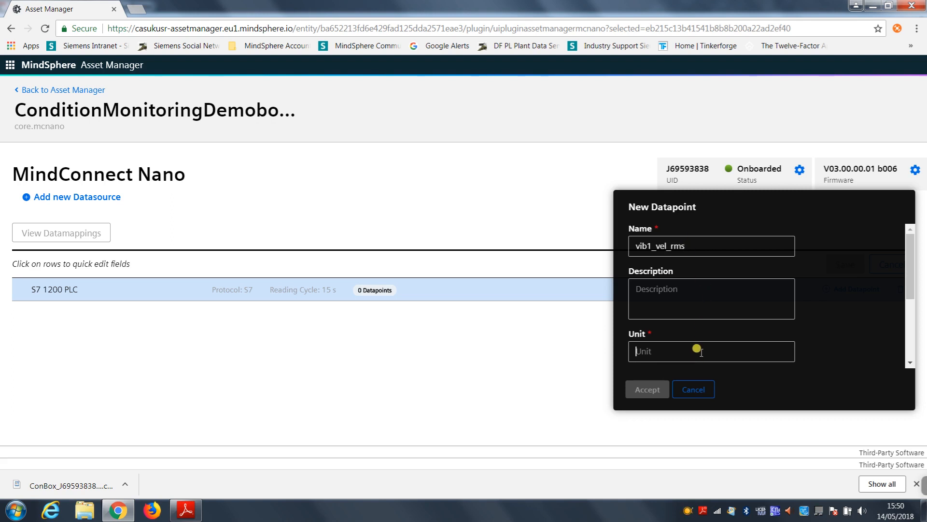
type("mm/s")
Step: Set the new datapoint's type to double
left_click_drag(904, 284, 903, 331)
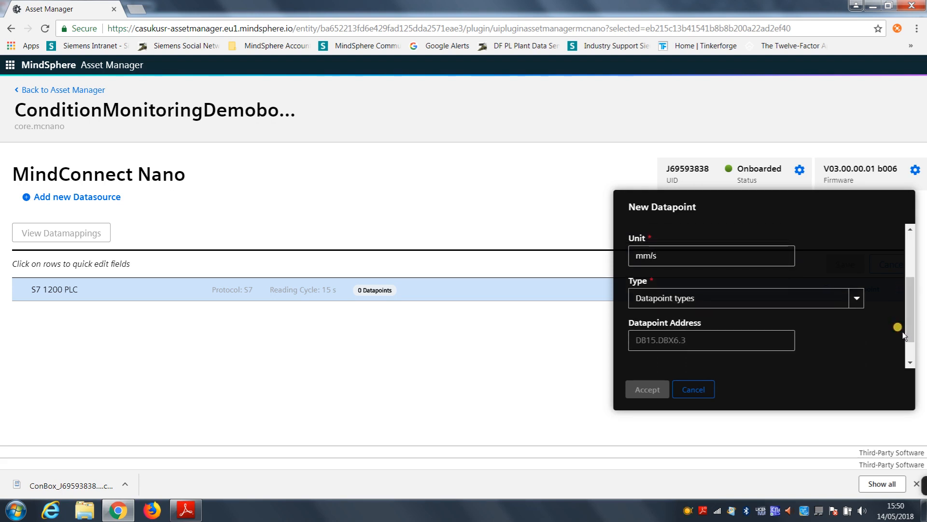
left_click(857, 300)
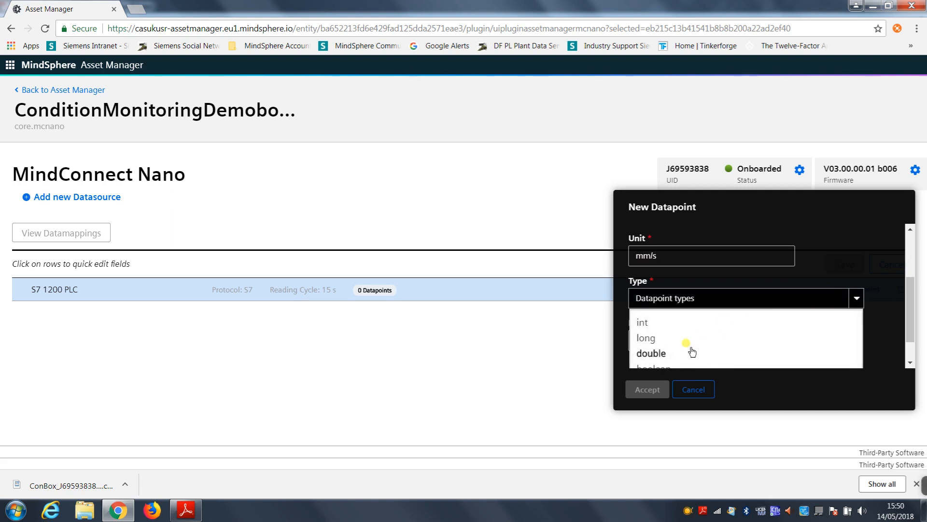
left_click(663, 355)
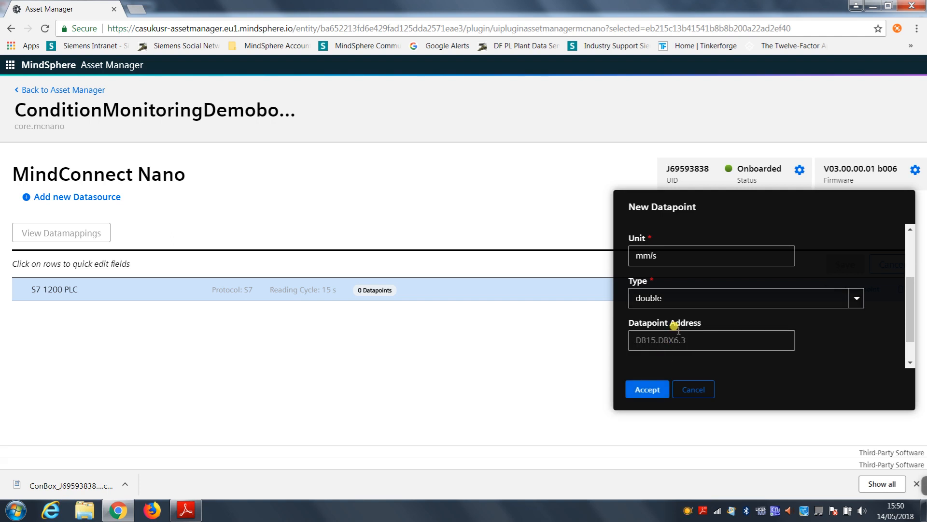
Step: Enter DB80.DBReal116 as the datapoint's address
type("DB")
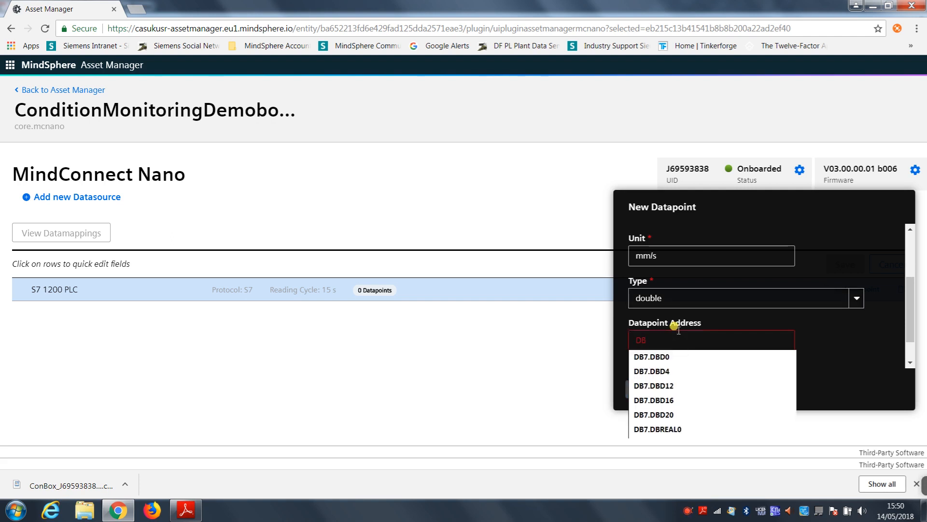
type("8-D")
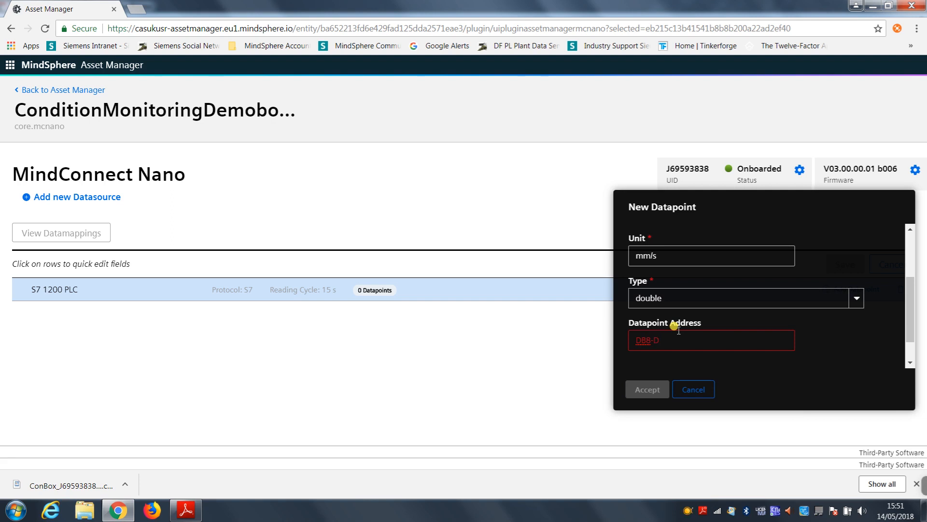
key("BackSpace")
key("BackSpace")
type("0.DBReal")
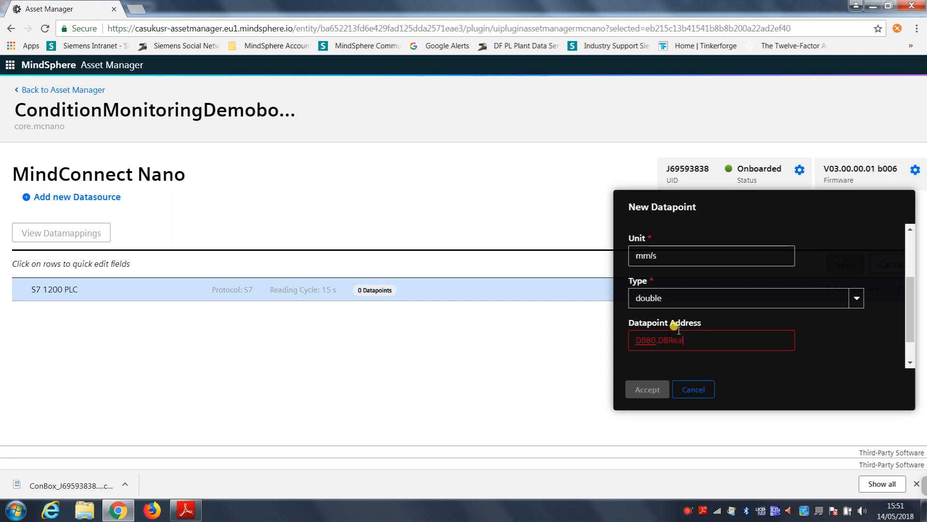
type("116")
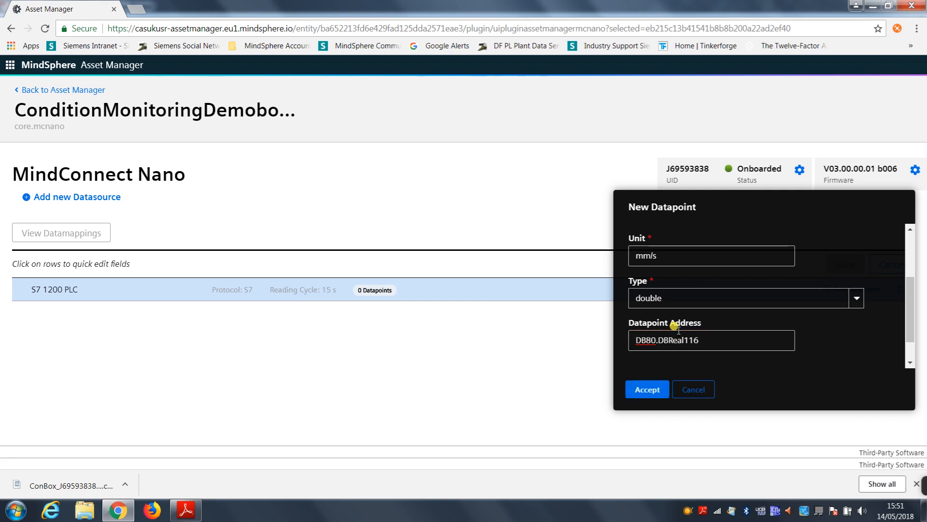
triple_click(674, 337)
key("ctrl+c")
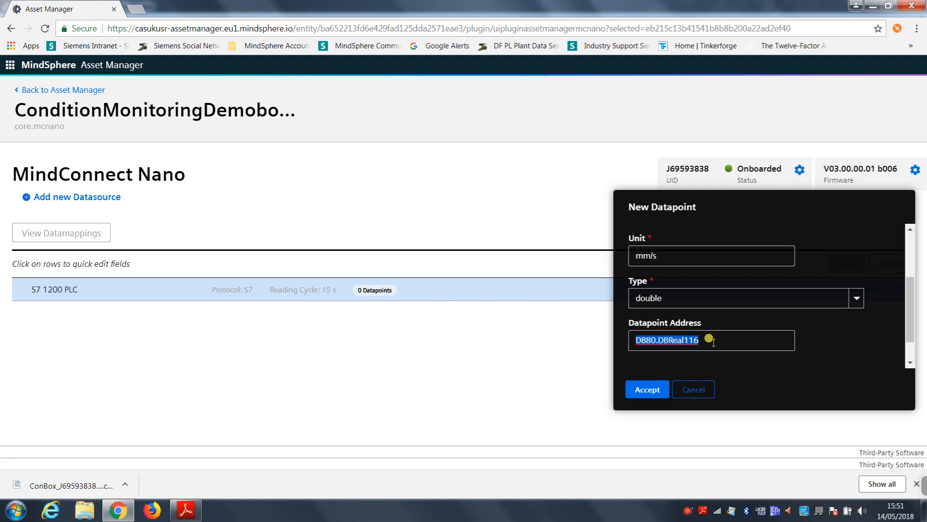
left_click(699, 341)
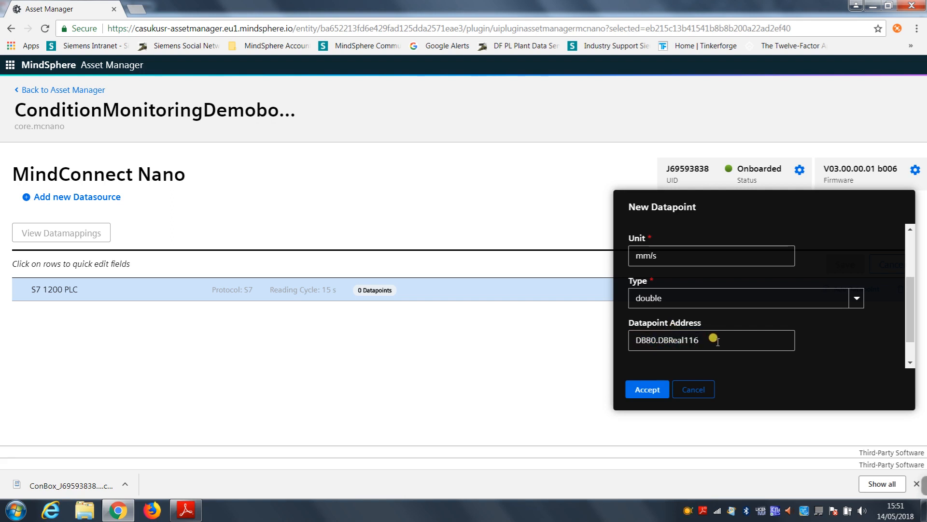
Step: Accept the vib1_vel_rms datapoint and start another one named vib1_acc_rms with the unit m/s2
left_click(647, 389)
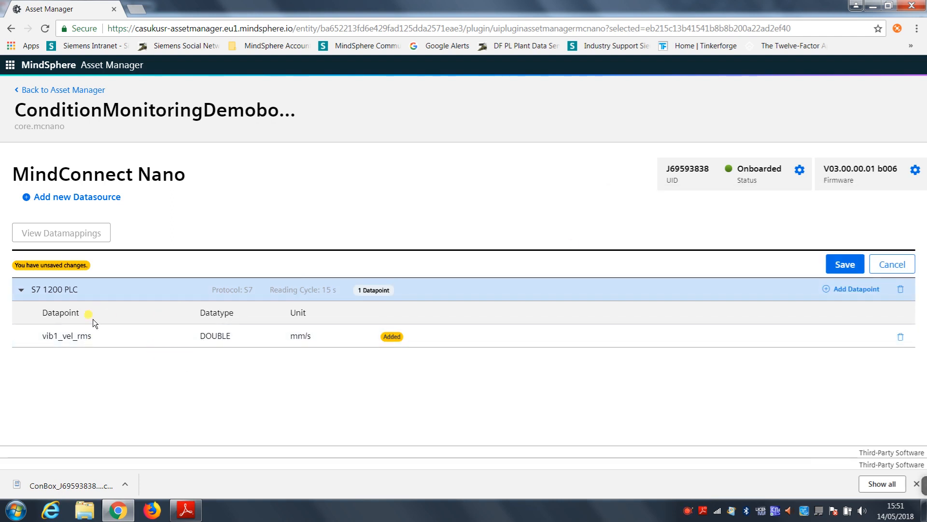
left_click(824, 289)
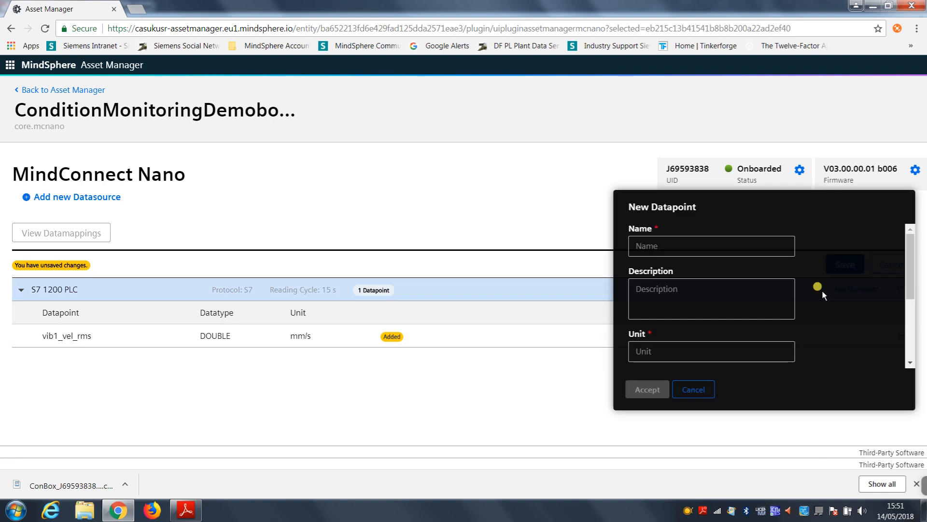
left_click(666, 247)
type("vib1_acc_rms")
left_click(679, 345)
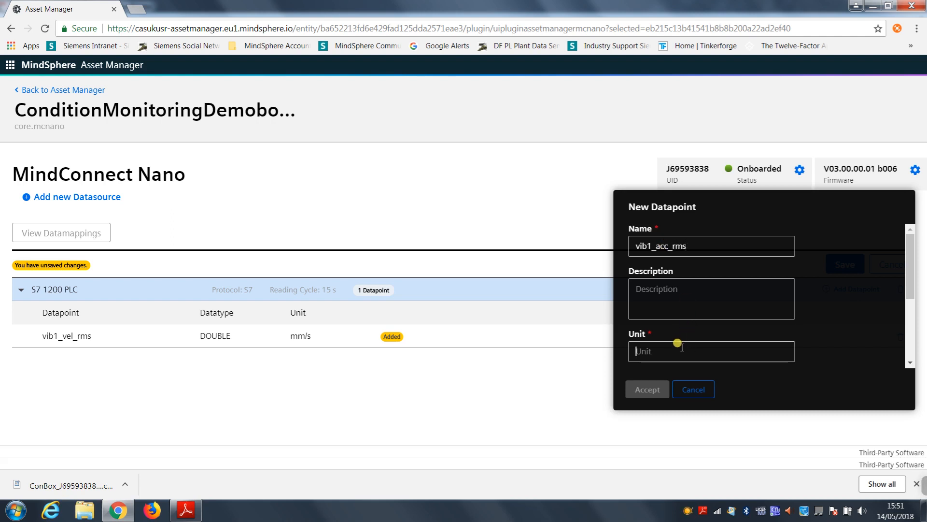
type("m/")
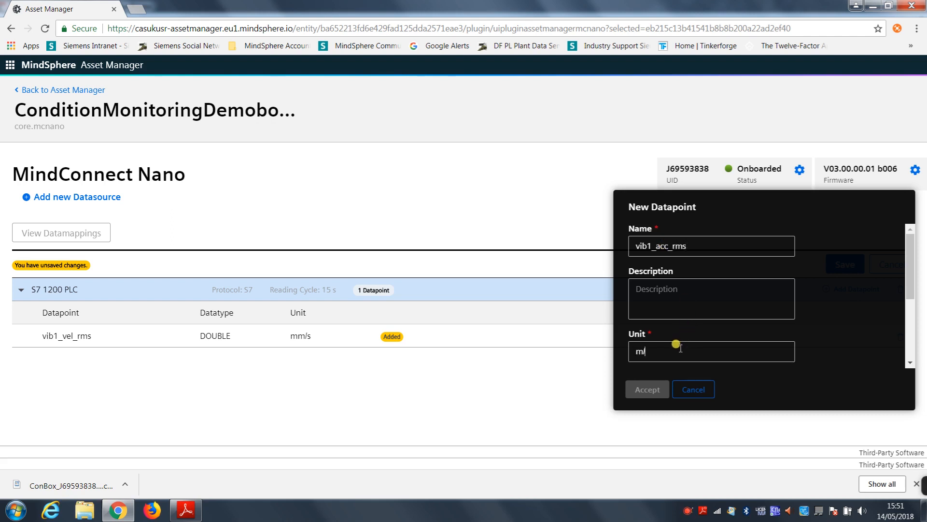
type("s2")
Step: Set the vib1_acc_rms datapoint's type to double and its address to DB80.DBReal120, and accept it
scroll(681, 348, "down", 3)
left_click(714, 263)
left_click(687, 322)
left_click(682, 304)
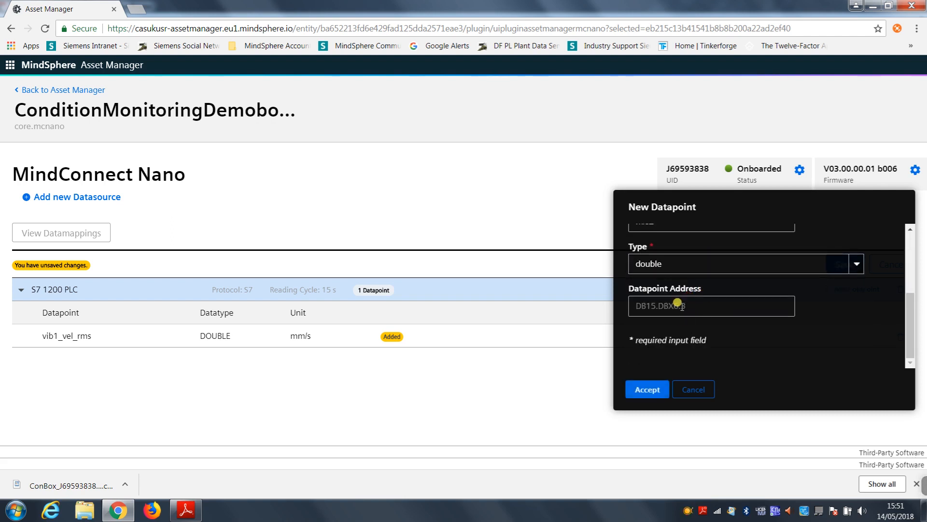
key("ctrl+v")
key("BackSpace")
key("BackSpace")
type("20")
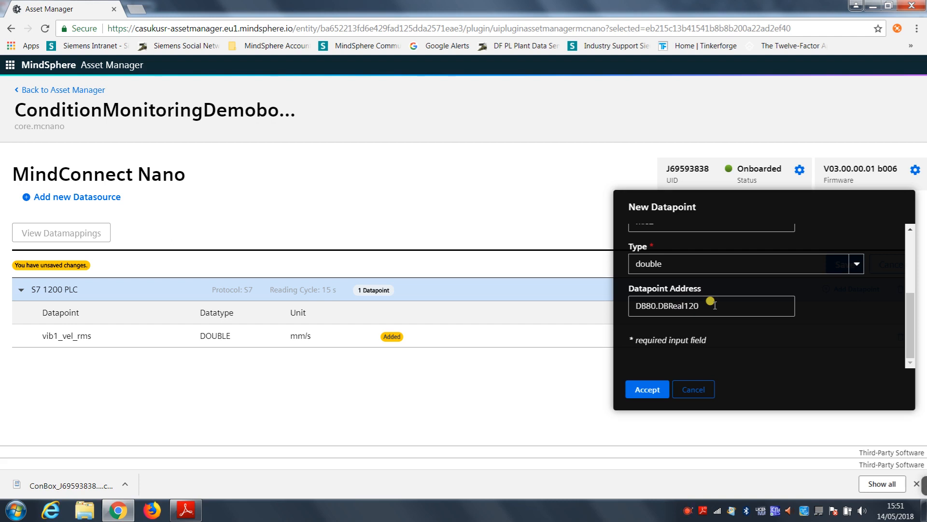
left_click(643, 391)
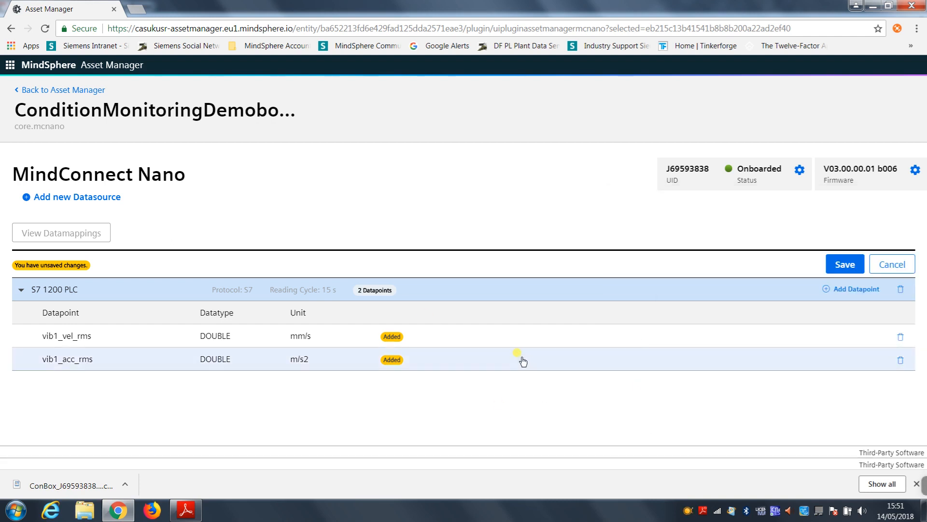
Step: Start a new datapoint for the S7 1200 PLC datasource, named Drive-On with the unit True
left_click(850, 290)
left_click(650, 252)
type("D")
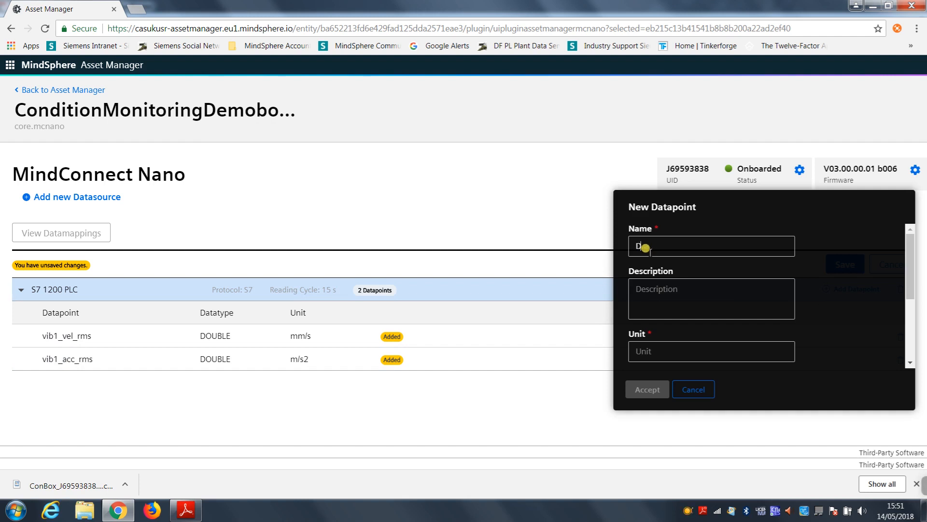
type("rive-On")
left_click(667, 350)
type("True")
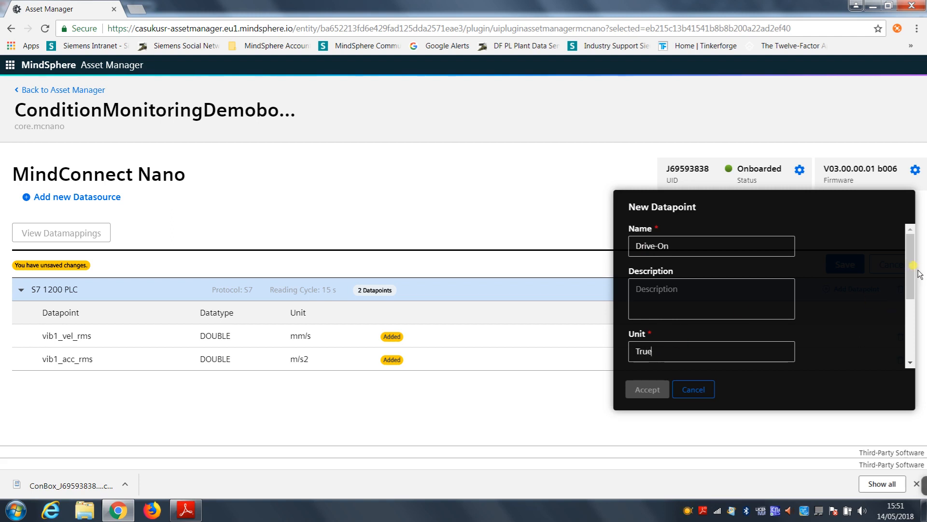
Step: Set the Drive-On datapoint's type to boolean and its address to DB11.DBX0.0, and accept it
left_click_drag(910, 263, 910, 306)
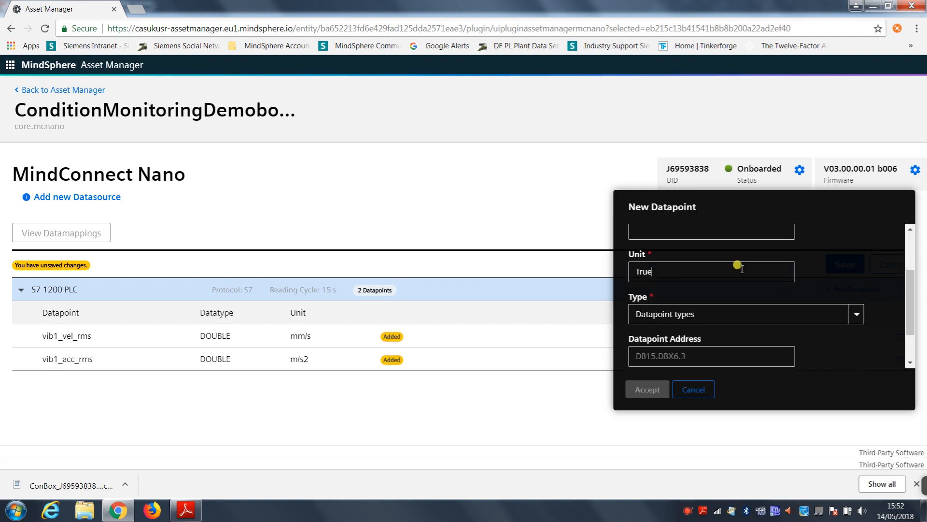
left_click(856, 314)
scroll(778, 354, "down", 1)
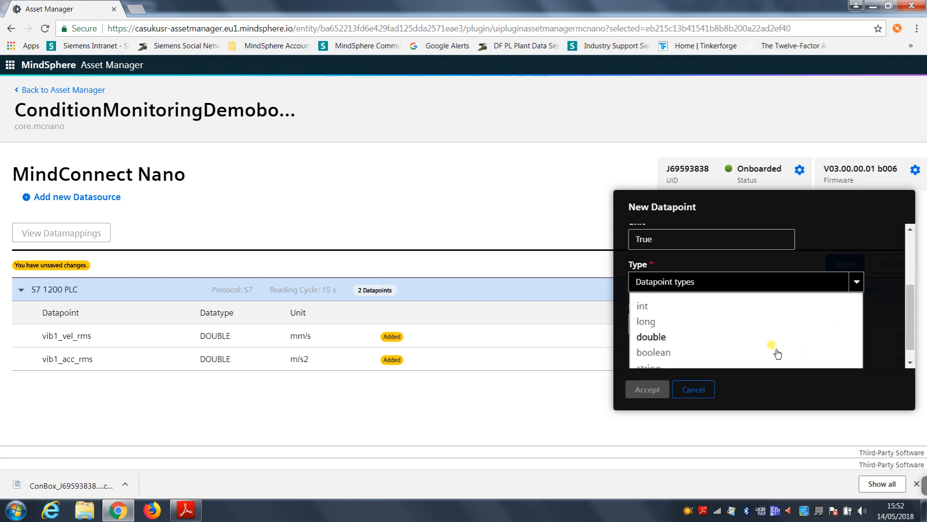
left_click(726, 332)
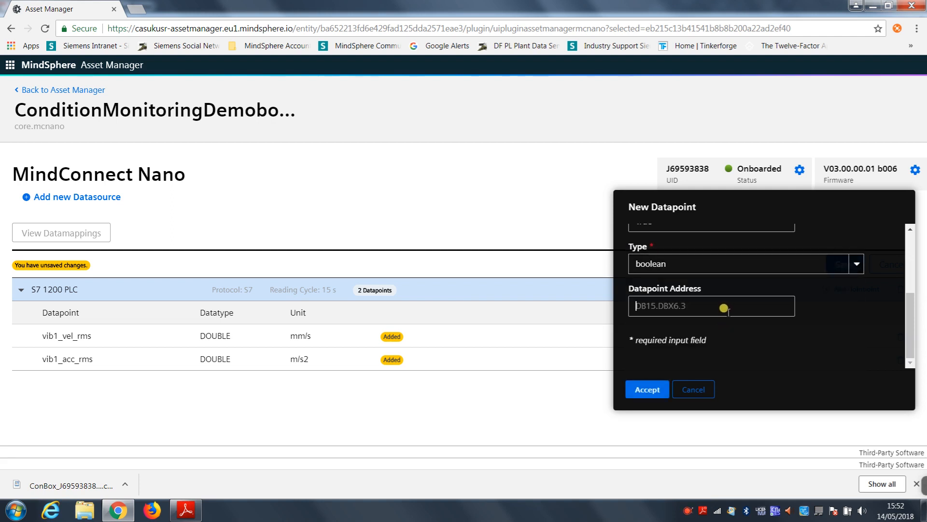
type("DB11.DB")
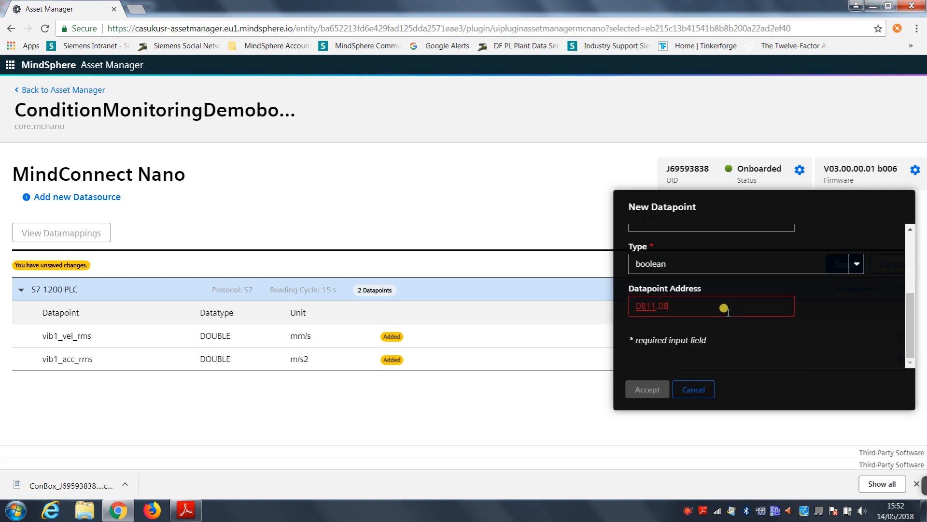
type("X0.0")
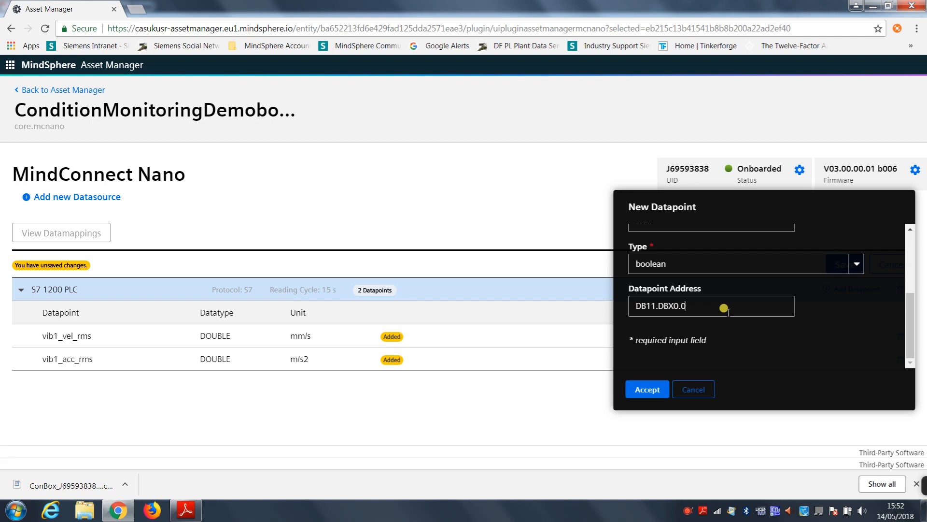
left_click(645, 389)
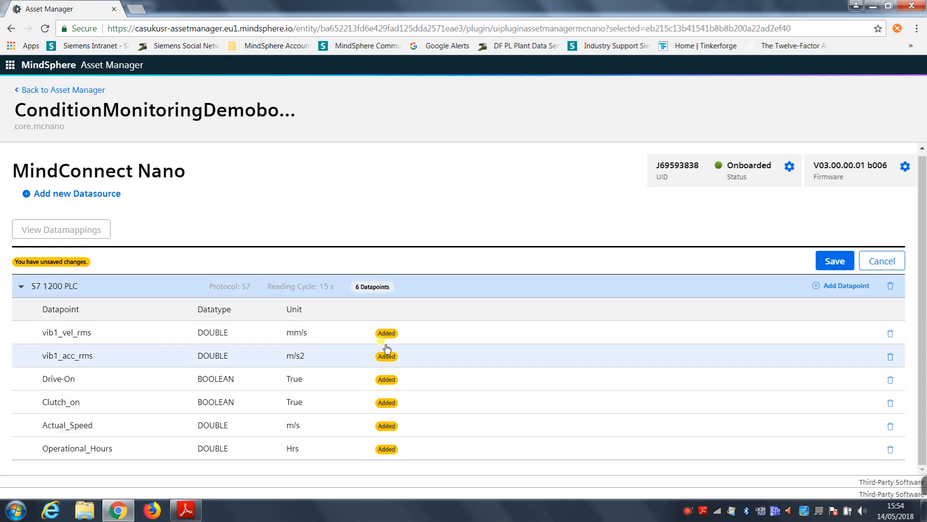
Step: Save the added datapoints with deployment to the device, and open the datasource's datamappings
left_click(835, 261)
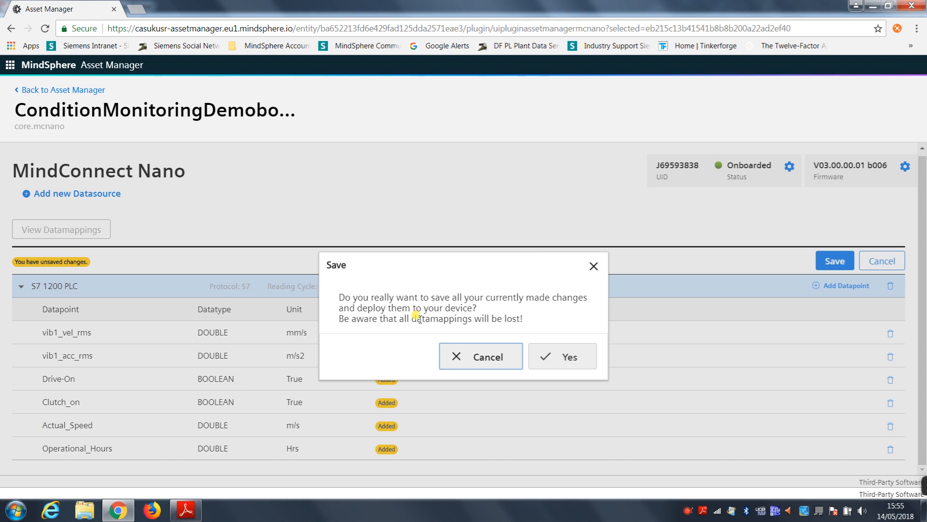
left_click(548, 356)
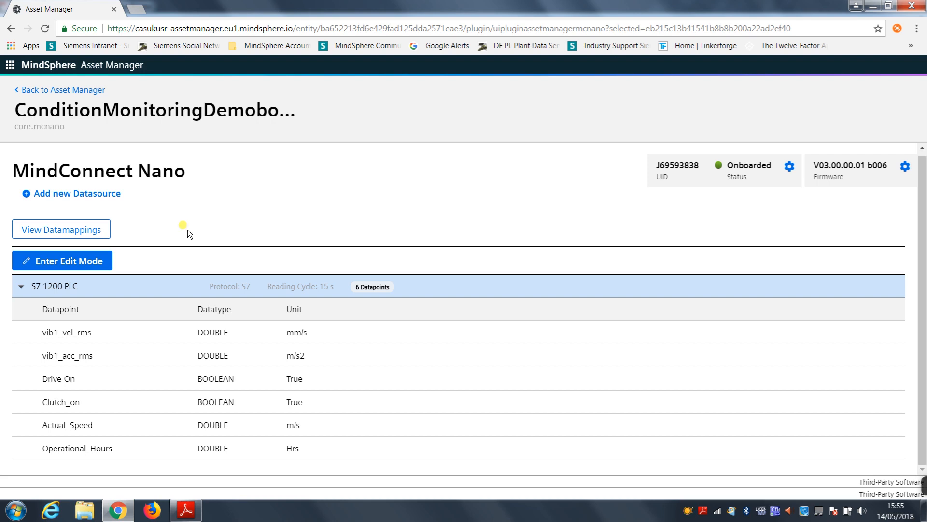
left_click(62, 230)
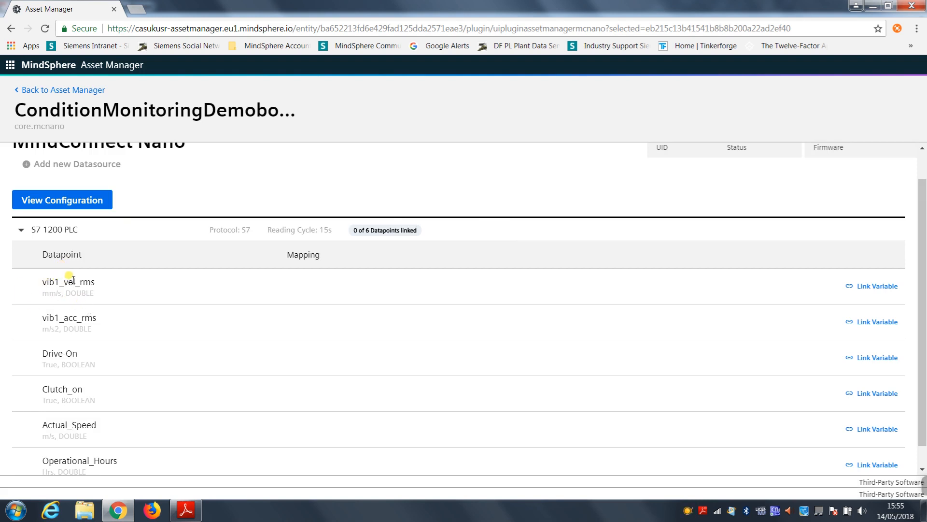
Step: Start linking a variable to the vib1_vel_rms datapoint and change the target asset to ConditionMonitoringDemoBox2
left_click(858, 287)
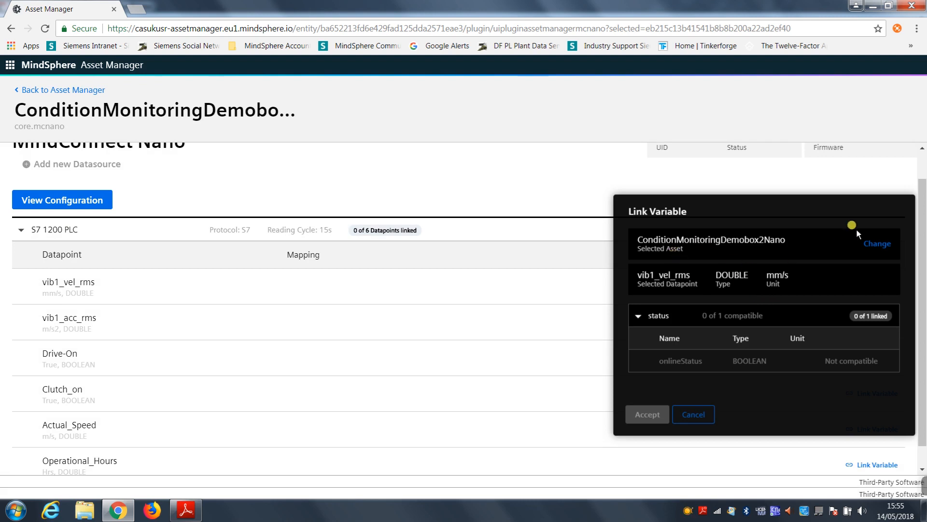
left_click(869, 241)
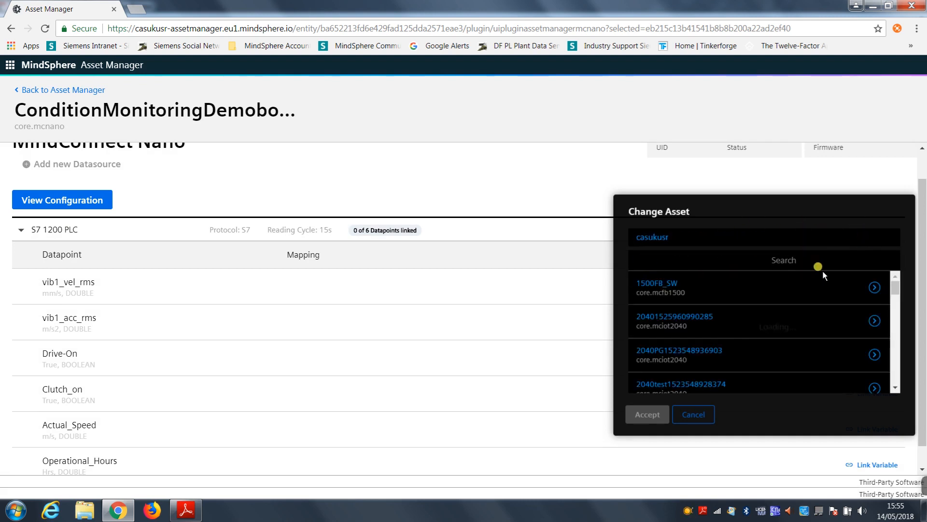
left_click_drag(894, 285, 883, 331)
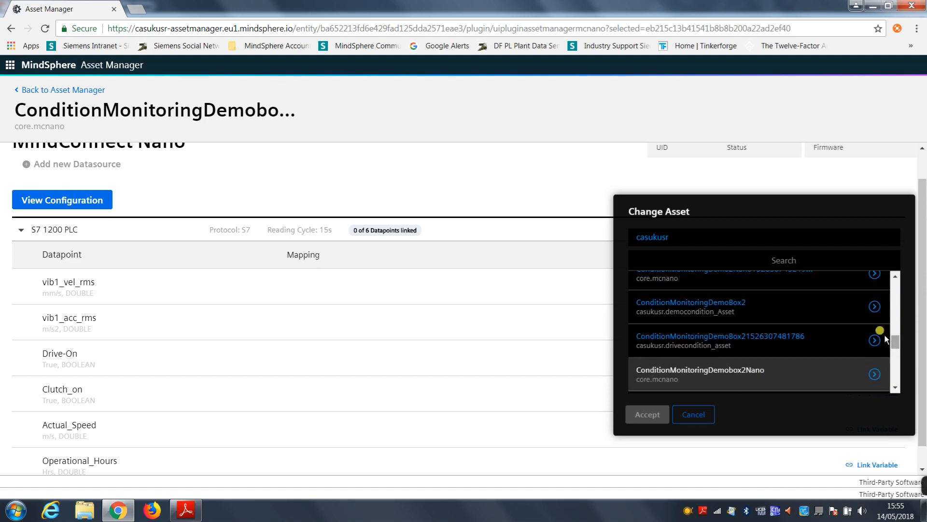
left_click(664, 303)
left_click(647, 414)
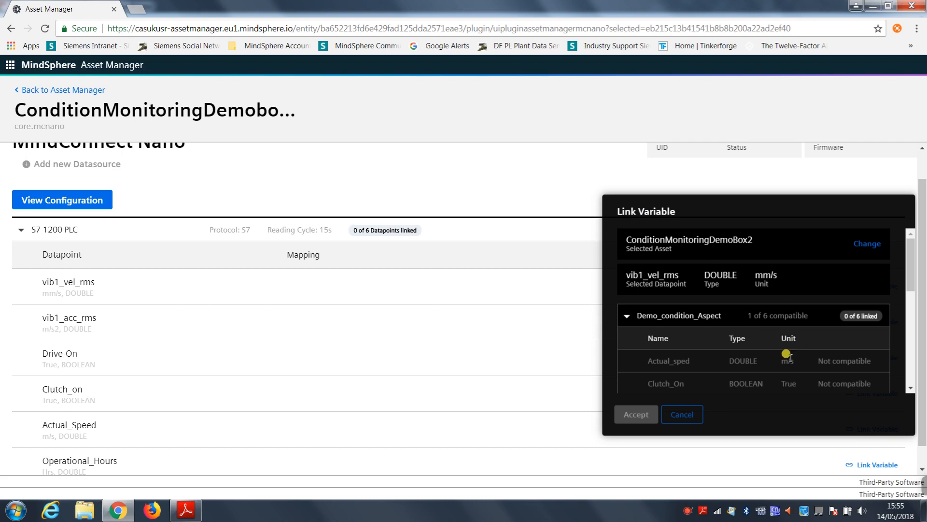
Step: Link the vib1_vel_rms datapoint to the vib1_vel_rms variable of Demo_condition_Aspect
left_click_drag(912, 265, 897, 306)
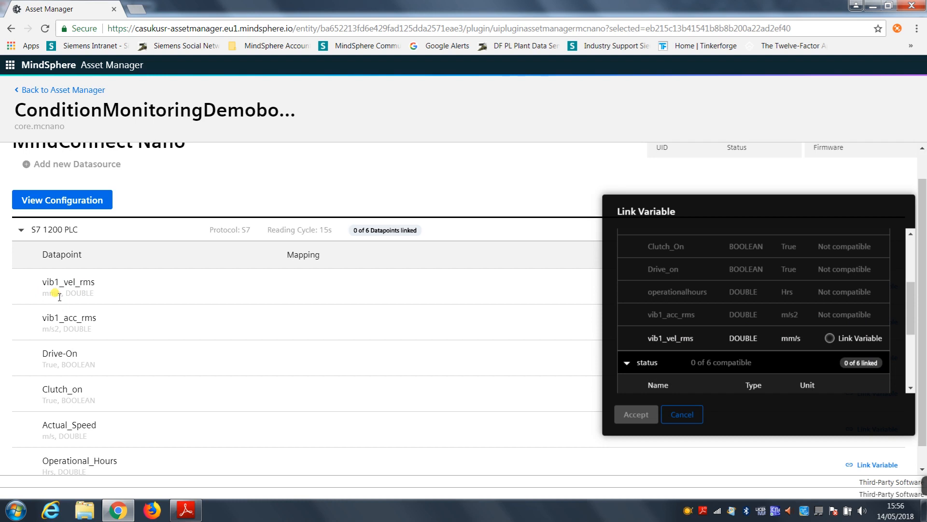
left_click(830, 338)
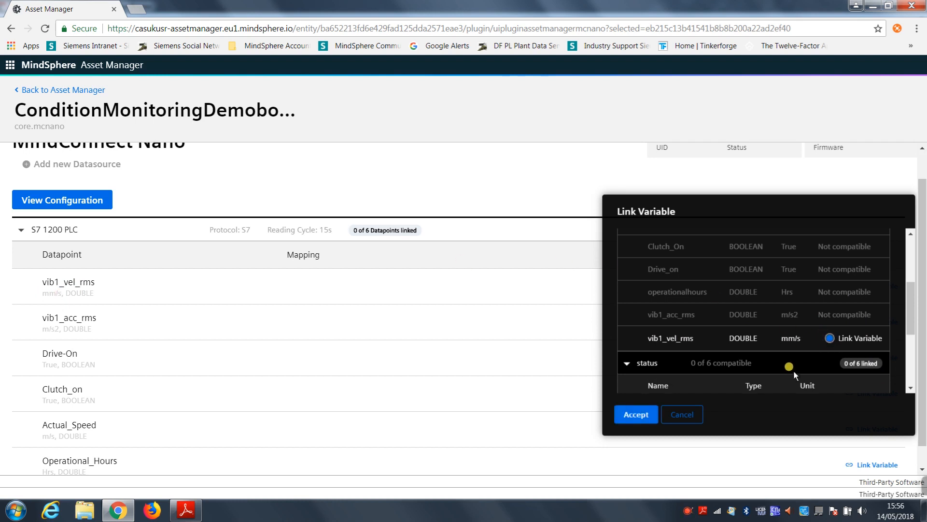
left_click(634, 419)
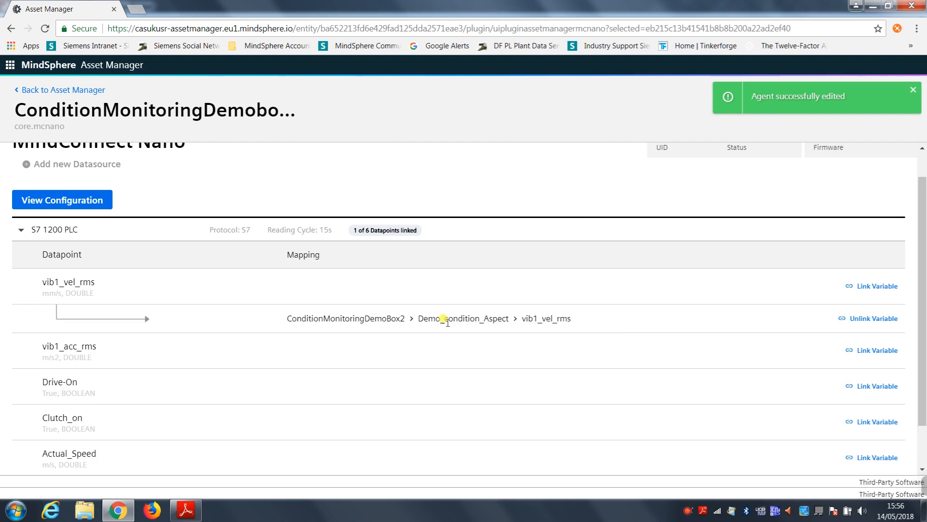
Step: Review the variable mappings of all S7 1200 PLC datapoints
scroll(441, 324, "down", 1)
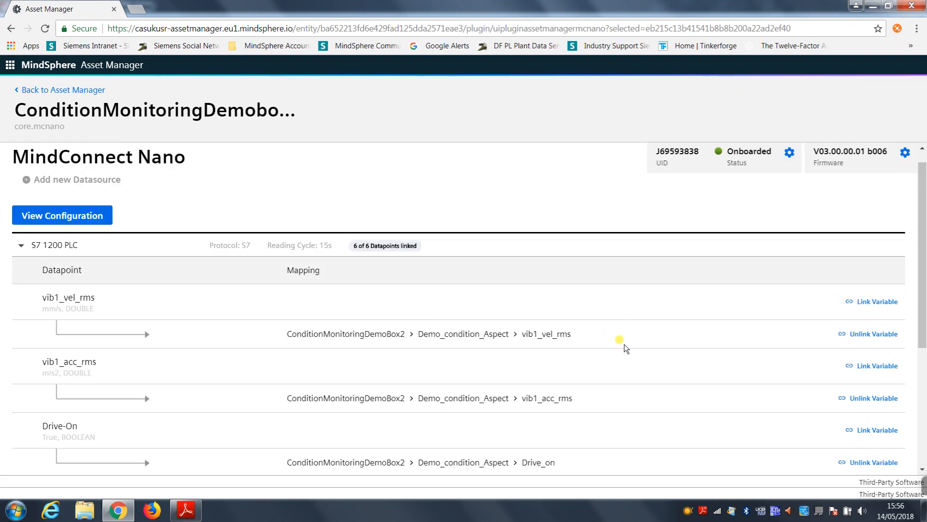
scroll(623, 347, "down", 3)
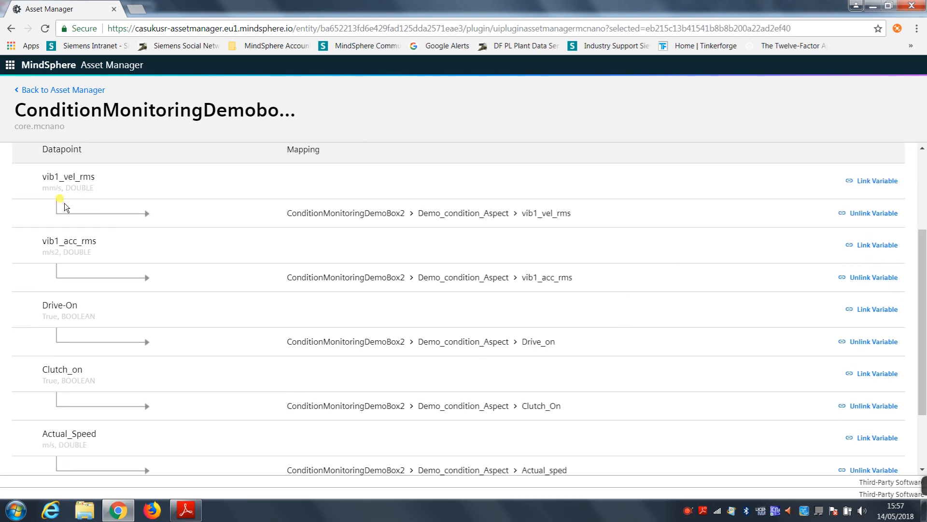
scroll(623, 216, "down", 2)
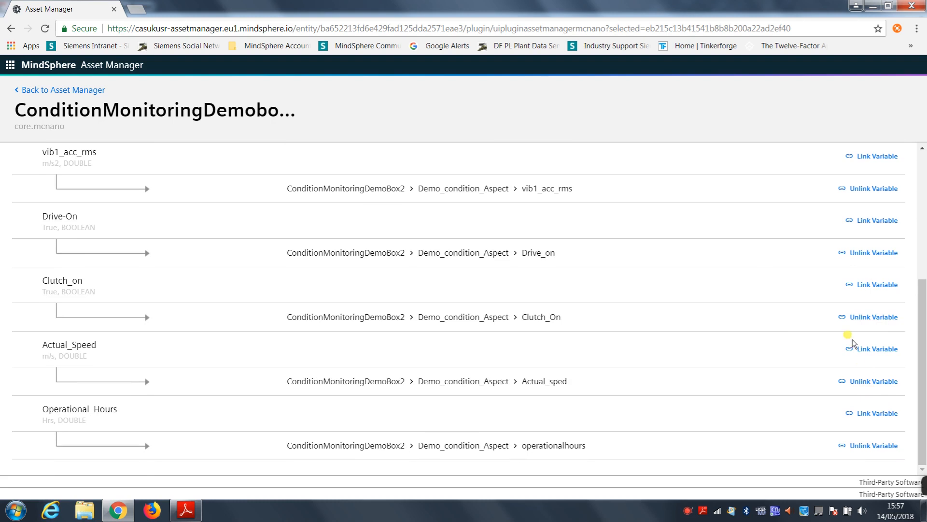
scroll(865, 370, "up", 5)
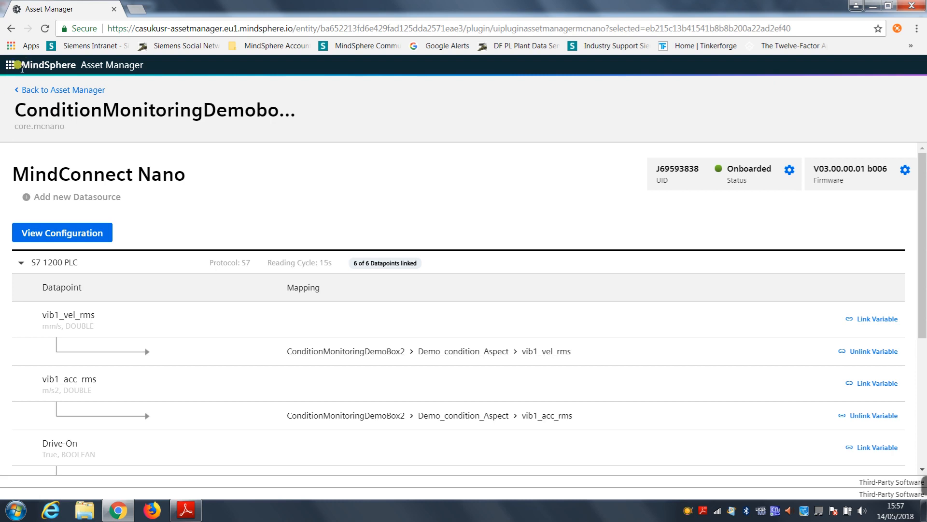
Step: Return to the MindSphere Launchpad, signing in with the prefilled account credentials, and open Fleet Manager
left_click(11, 65)
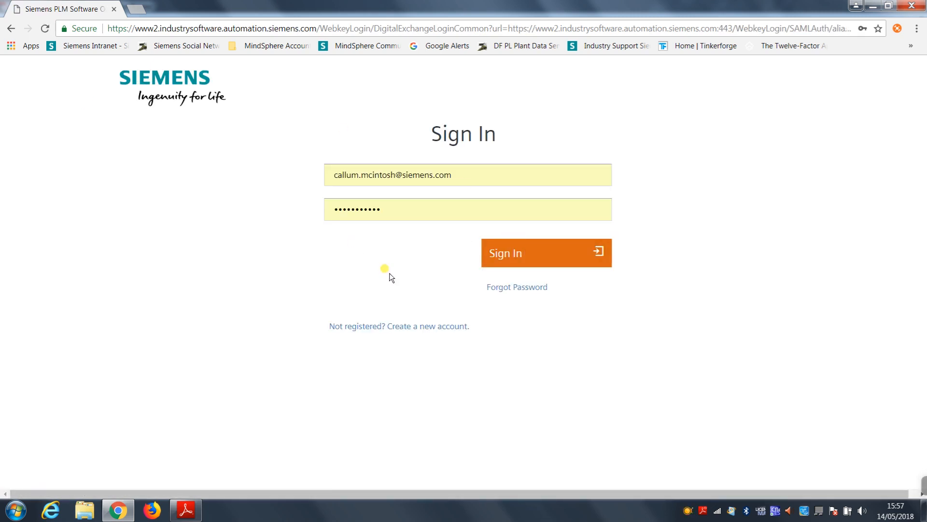
left_click(519, 256)
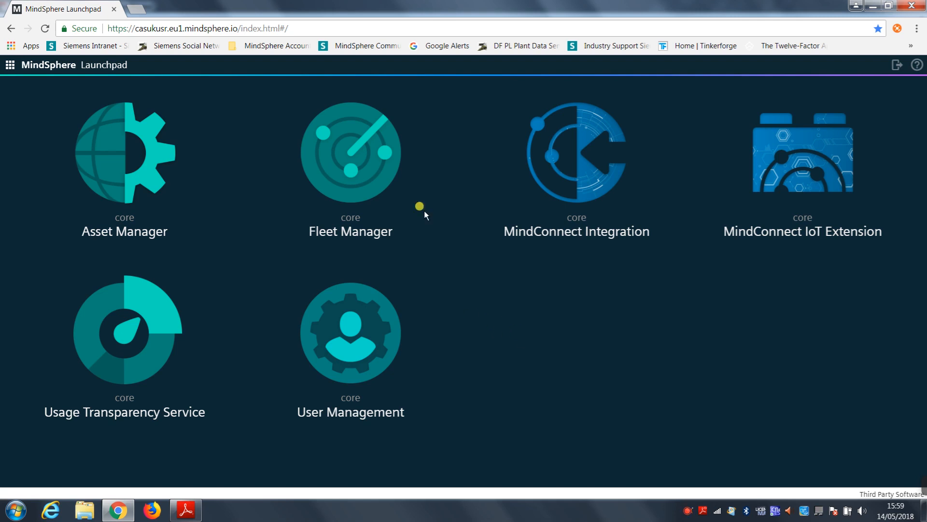
left_click(366, 150)
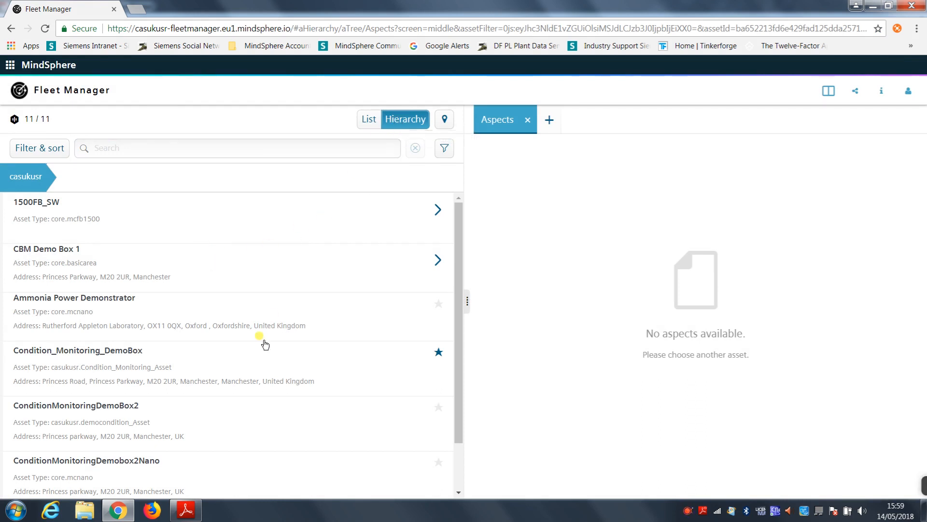
Step: Select the ConditionMonitoringDemoBox2 asset and expand the Demo_condition_Aspect chart
scroll(180, 289, "down", 1)
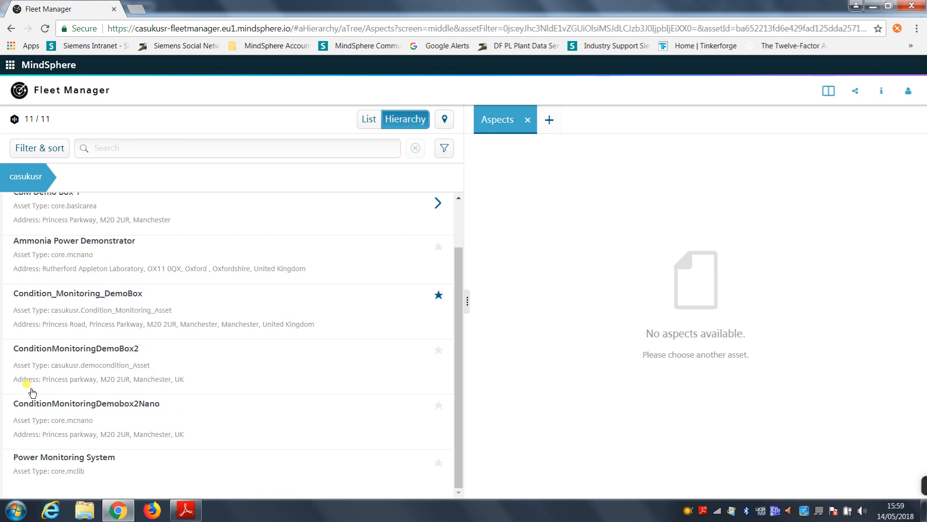
left_click(77, 365)
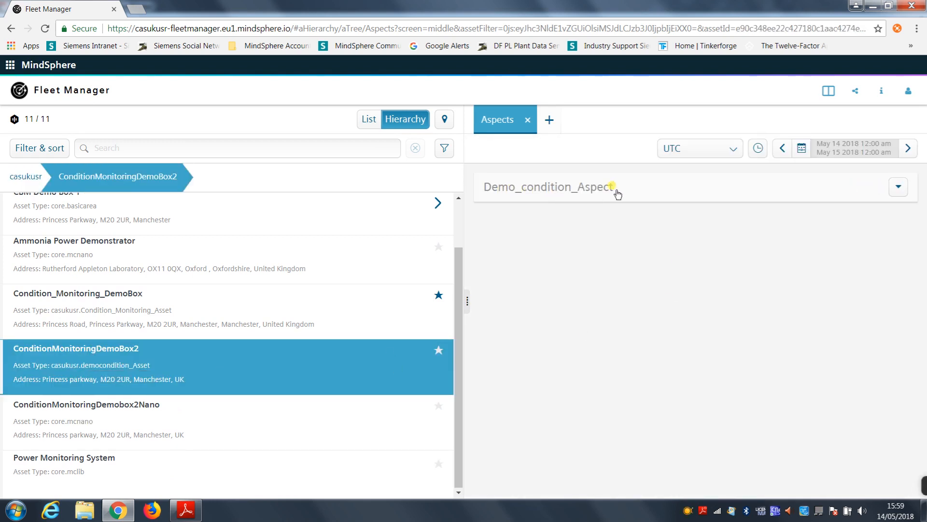
left_click(895, 192)
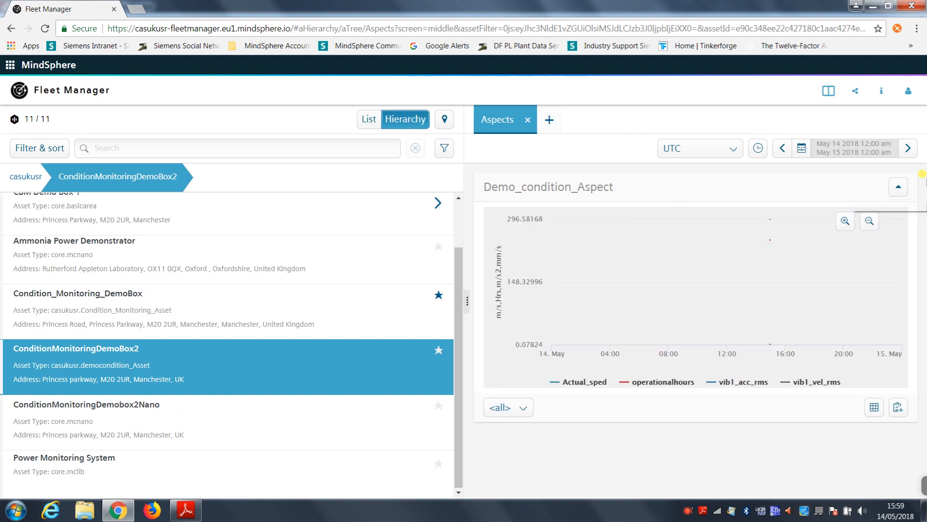
Step: Zoom in on the Demo_condition_Aspect chart's time axis and examine the values of the plotted variables
mouse_move(795, 233)
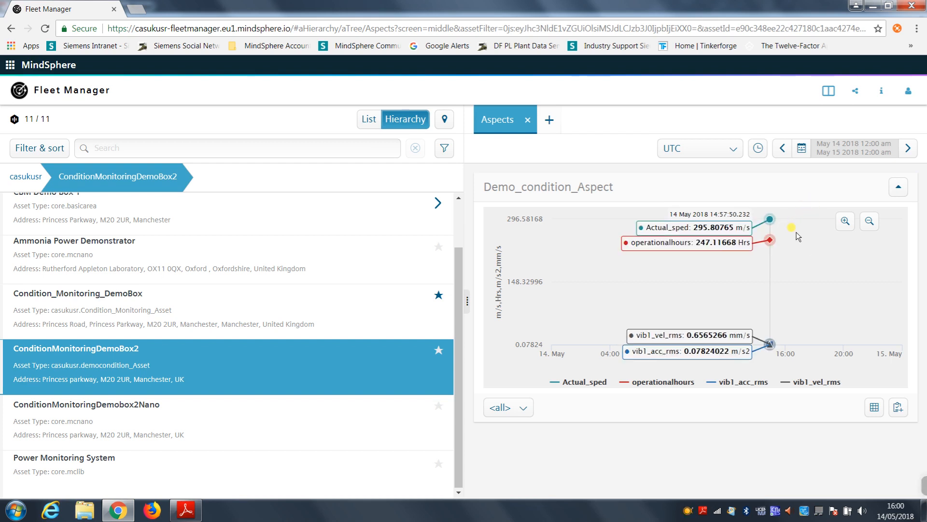
scroll(795, 232, "down", 2)
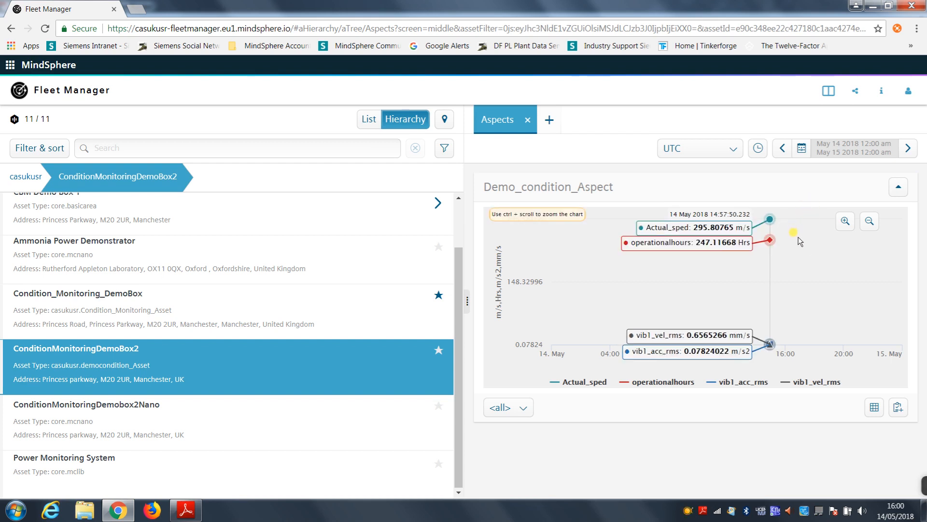
left_click(845, 221)
left_click_drag(587, 328, 635, 322)
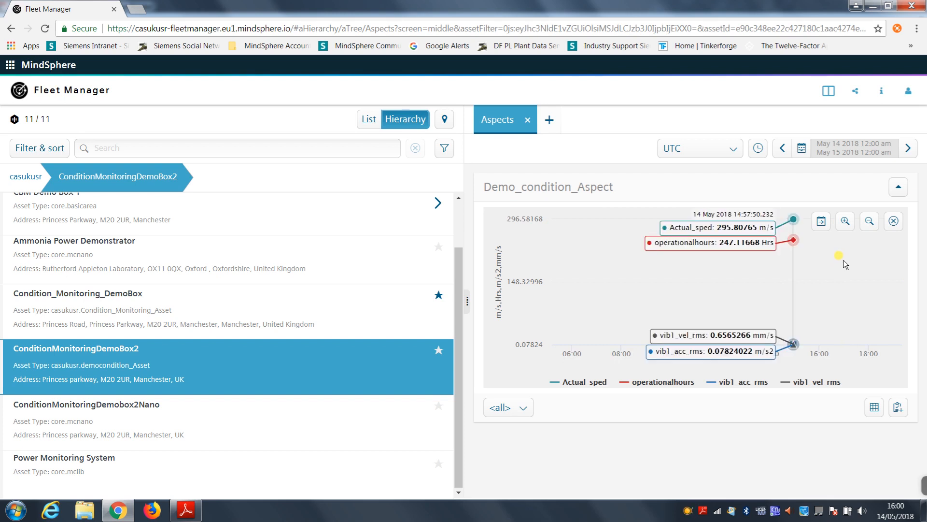
left_click_drag(845, 264, 738, 290)
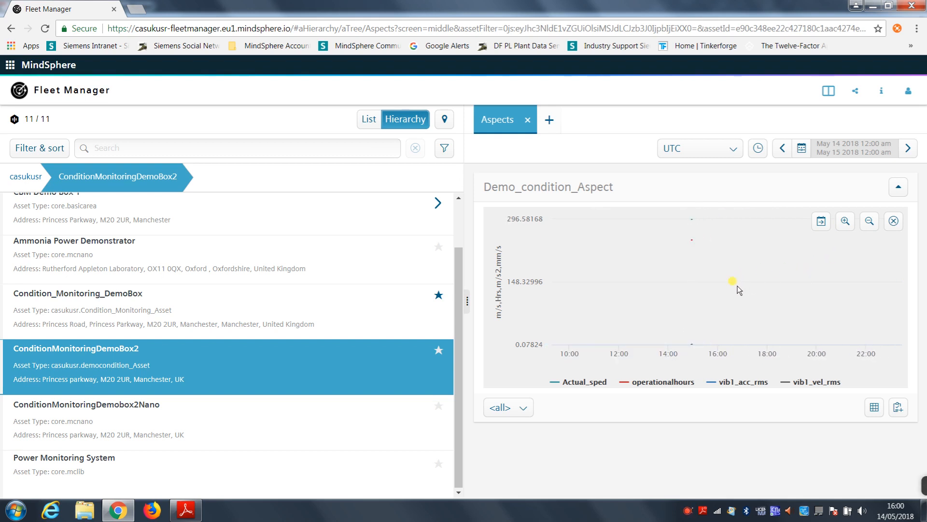
mouse_move(707, 242)
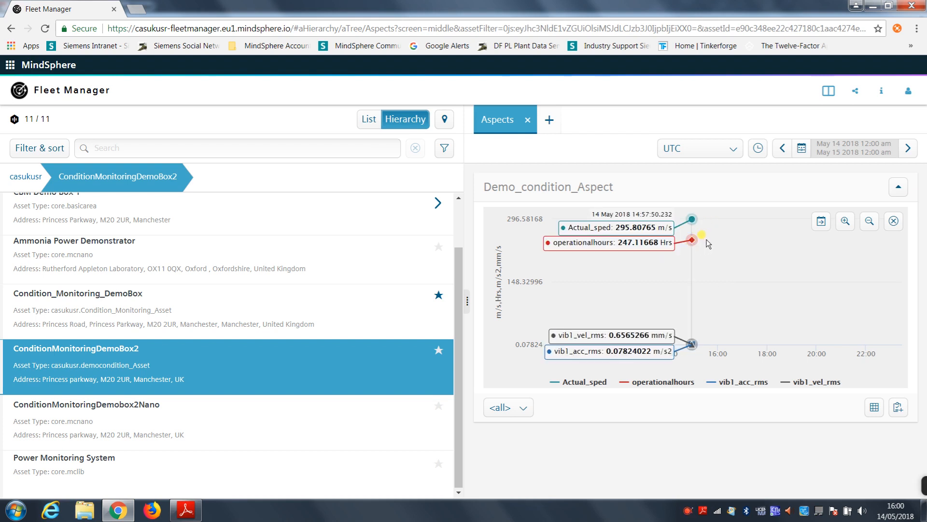